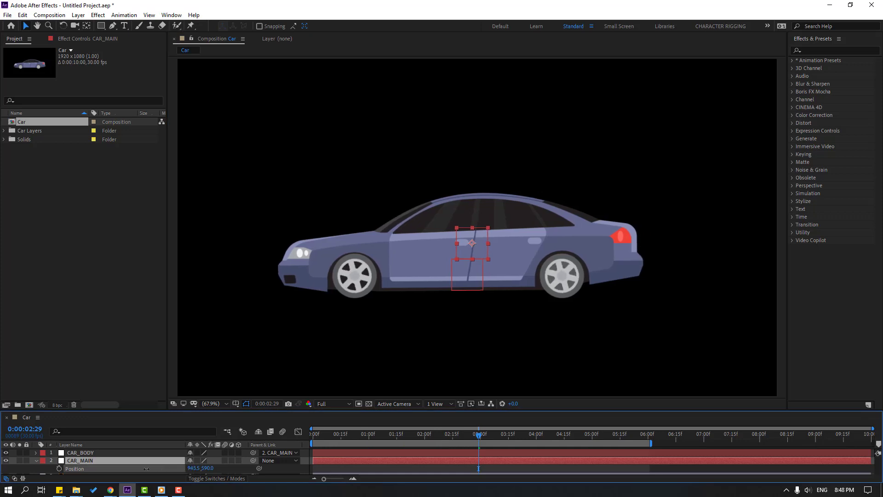
Step: Scrub CAR_BODY's Position to preview the finished rig's up-and-down body bounce
click(80, 453)
key(p)
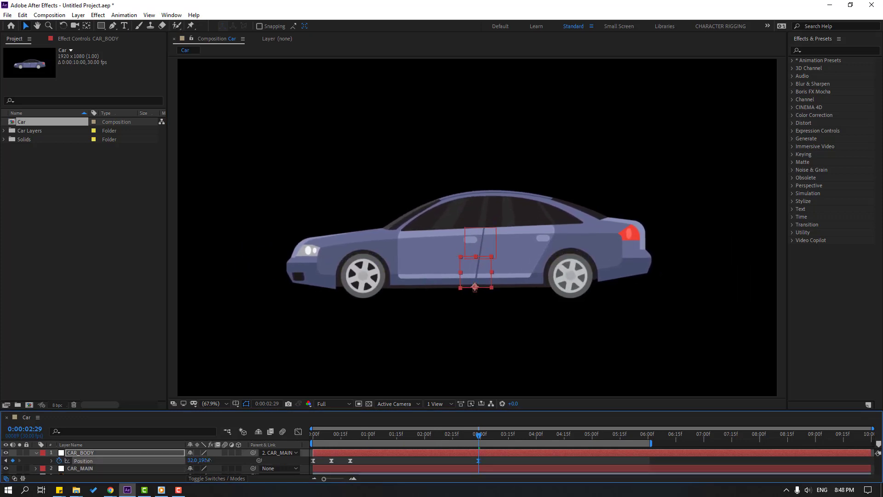
drag(202, 460, 205, 460)
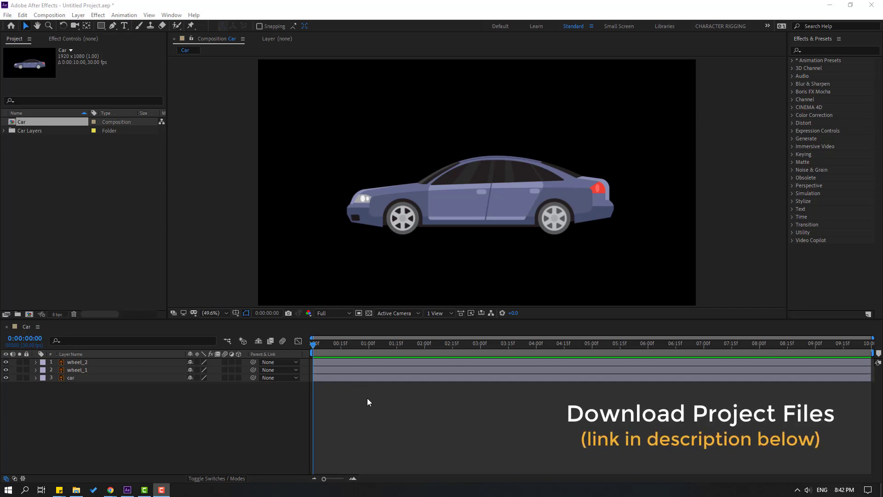
Step: Reveal the Rotation property of both wheel_1 and wheel_2
click(83, 377)
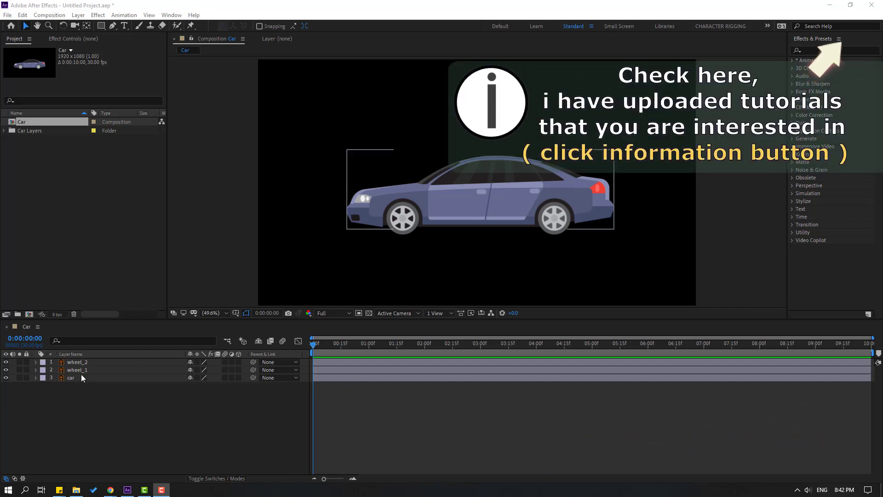
click(82, 363)
ctrl+click(84, 370)
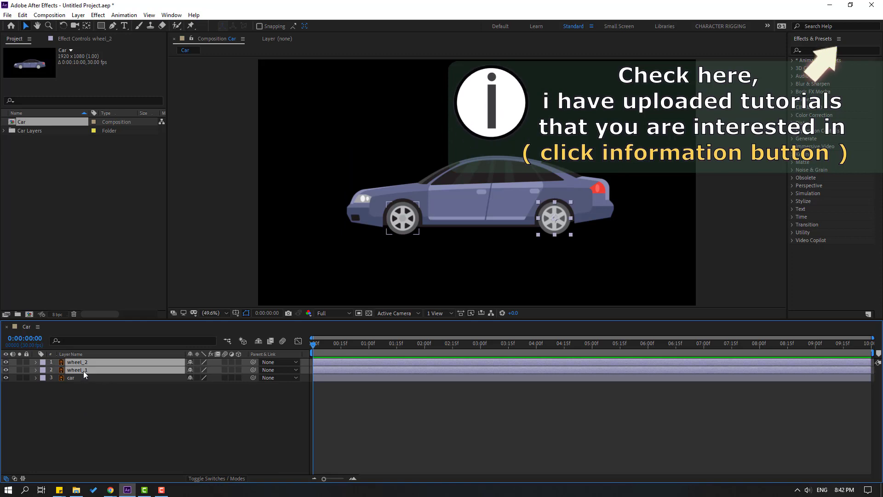
key(r)
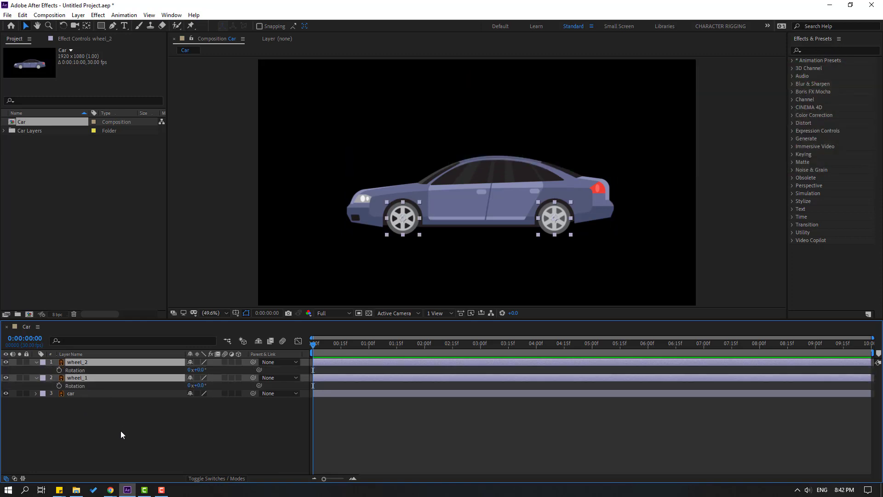
click(112, 435)
Step: Add a new Null Object named CAR_MAIN and view the composition at 100%
right_click(106, 426)
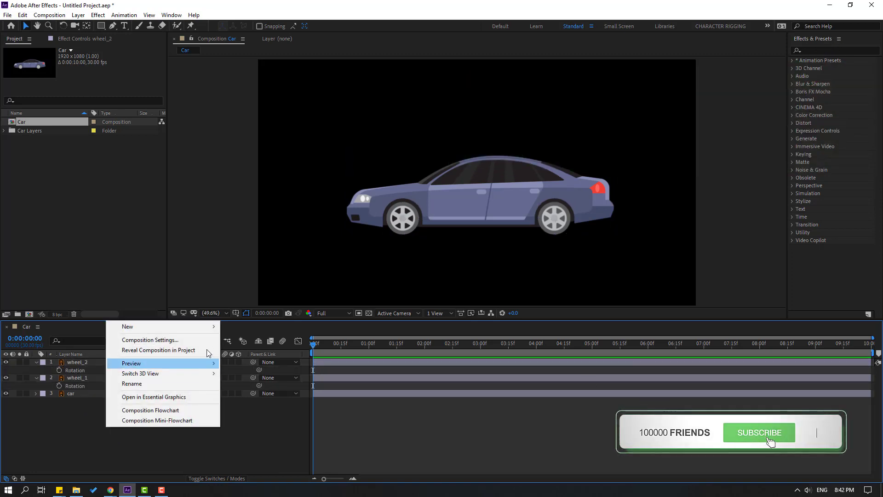
mouse_move(199, 326)
click(248, 381)
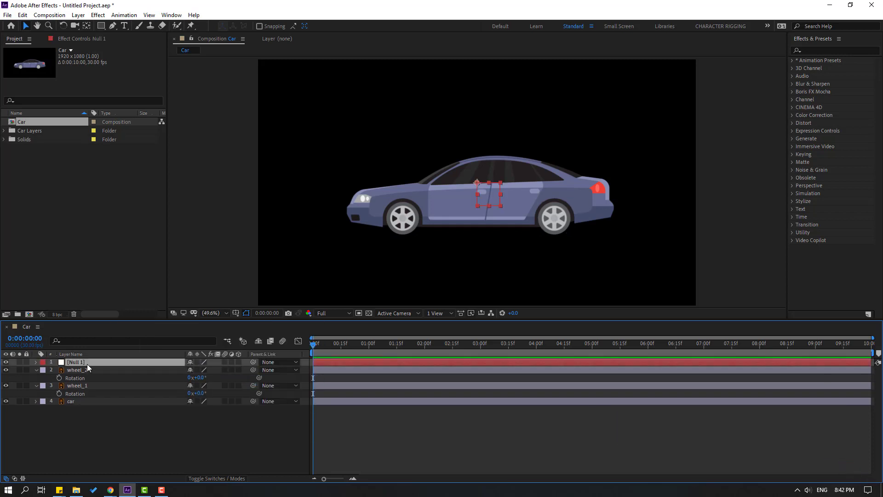
key(Return)
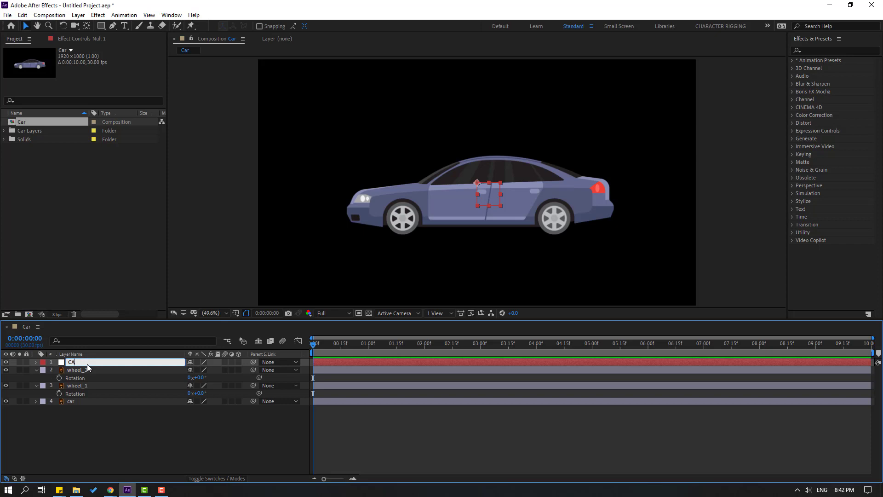
text(CAR_MAIN)
click(155, 433)
click(81, 362)
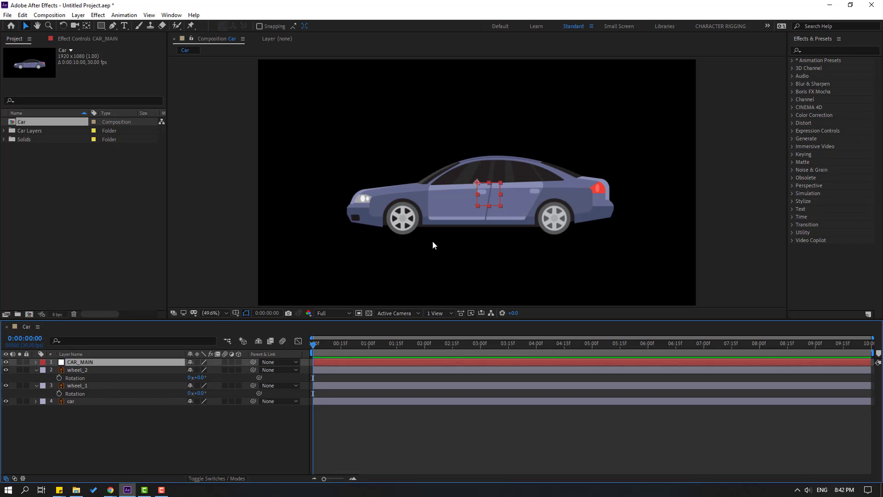
key(slash)
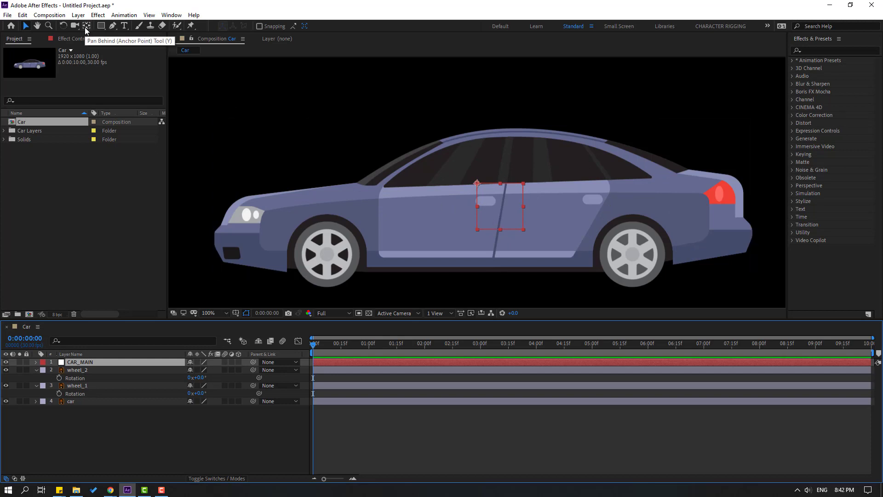
Step: Centre CAR_MAIN's anchor point within its null with Pan Behind
click(86, 28)
key(ctrl+alt+Home)
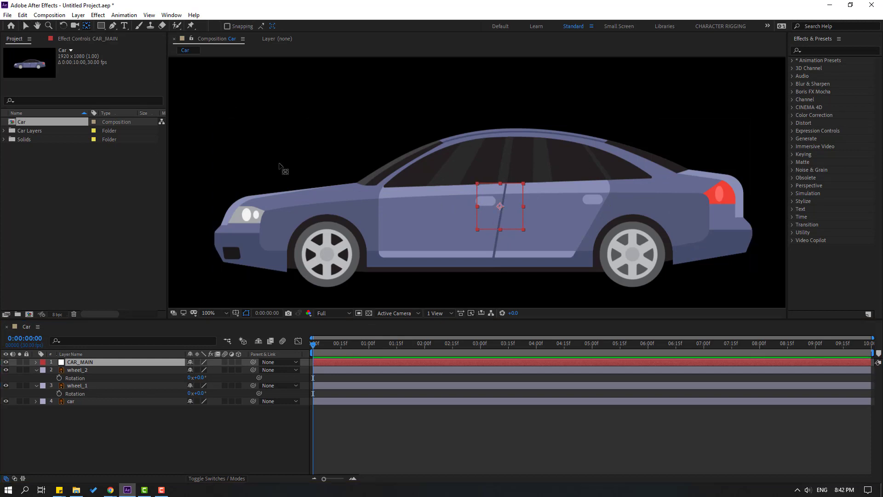
key(v)
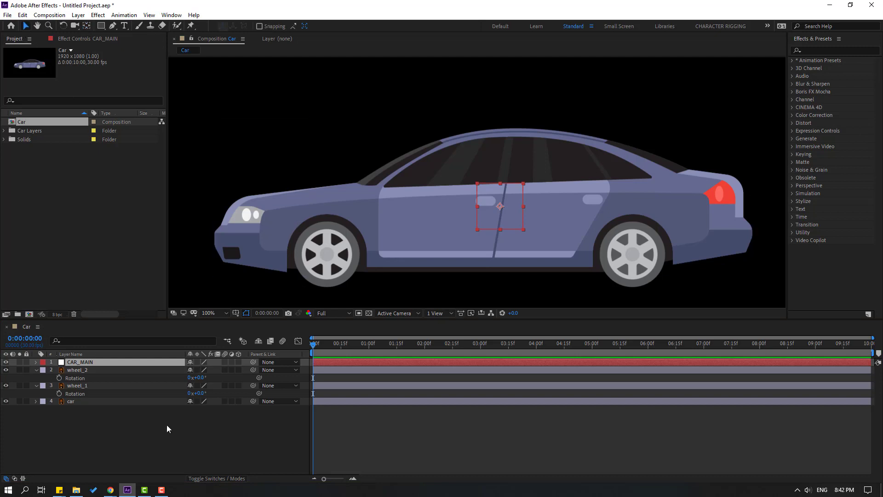
Step: Parent wheel_1 and wheel_2 to CAR_MAIN, then test-move CAR_MAIN to confirm they follow
click(72, 370)
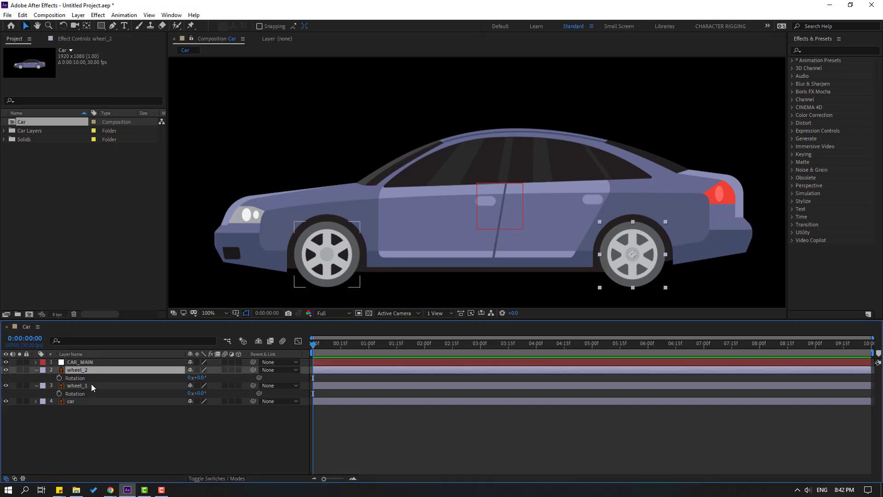
ctrl+click(77, 387)
drag(255, 371, 79, 363)
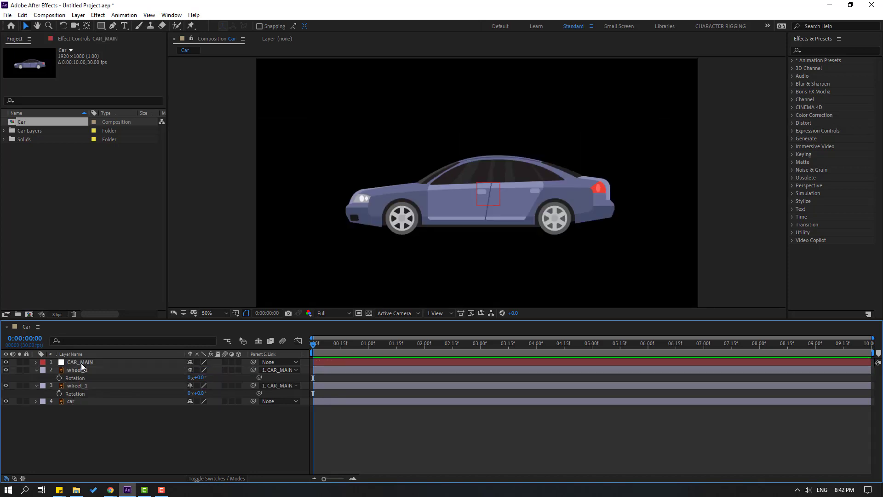
click(81, 363)
mouse_move(495, 200)
mouse_down()
mouse_move(494, 182)
mouse_move(487, 194)
mouse_up()
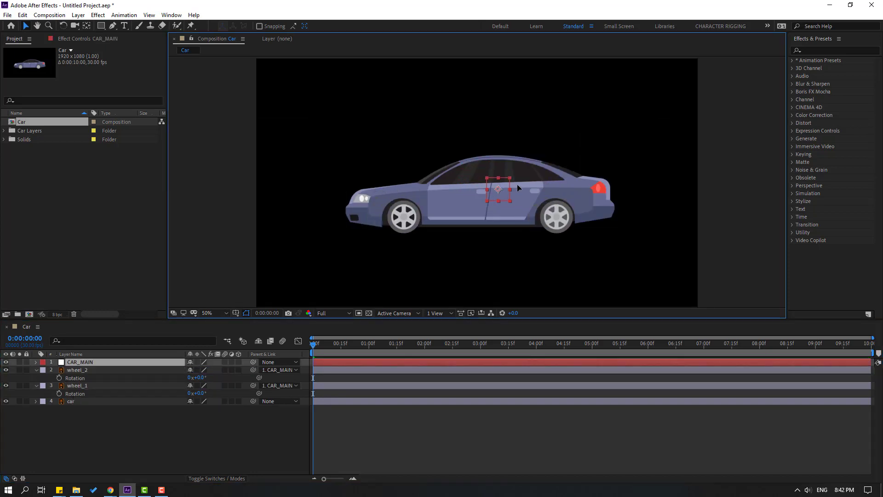
Step: Add a second Null Object named CAR_BODY and view the composition at 100%
click(95, 433)
right_click(95, 433)
mouse_move(187, 332)
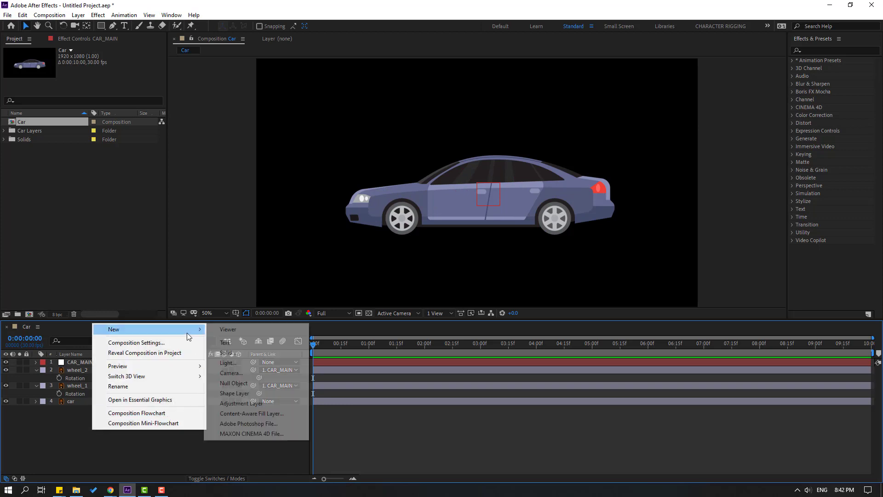
click(239, 382)
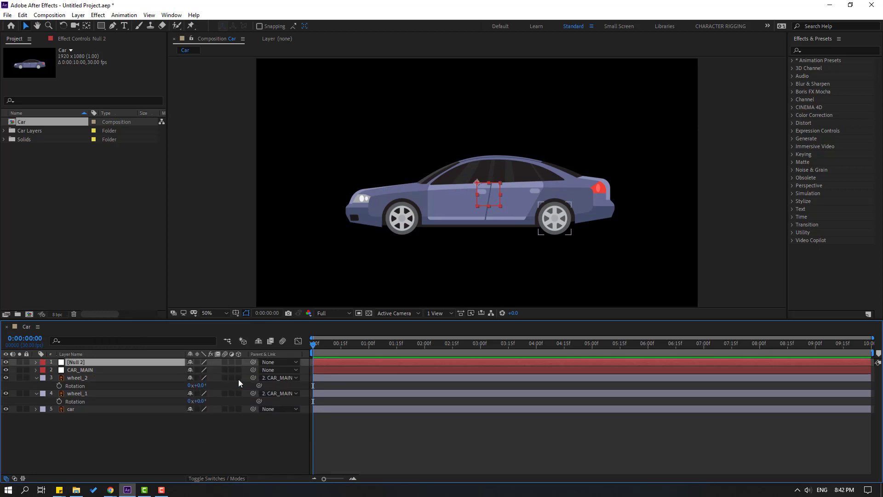
key(Return)
text(CAR_BODY)
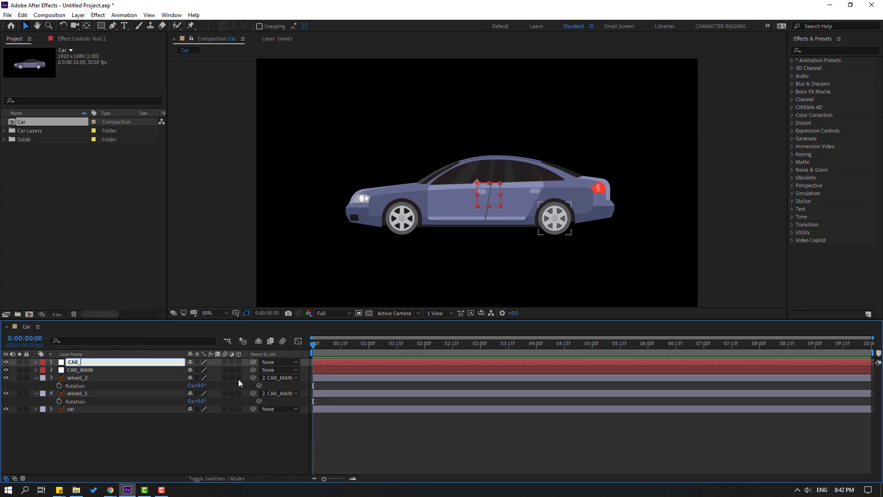
key(Return)
key(/)
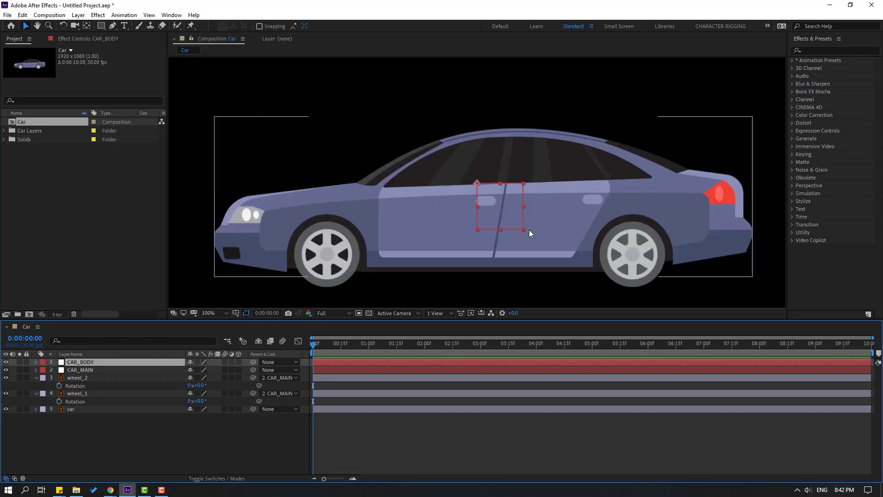
Step: Set CAR_BODY's anchor to its bottom-middle edge and place it over the door area
drag(479, 192, 352, 184)
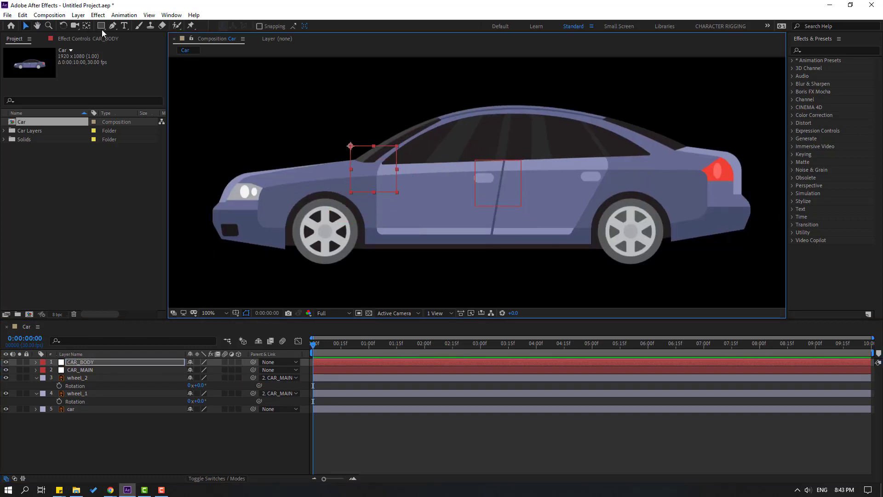
click(86, 25)
drag(351, 146, 372, 193)
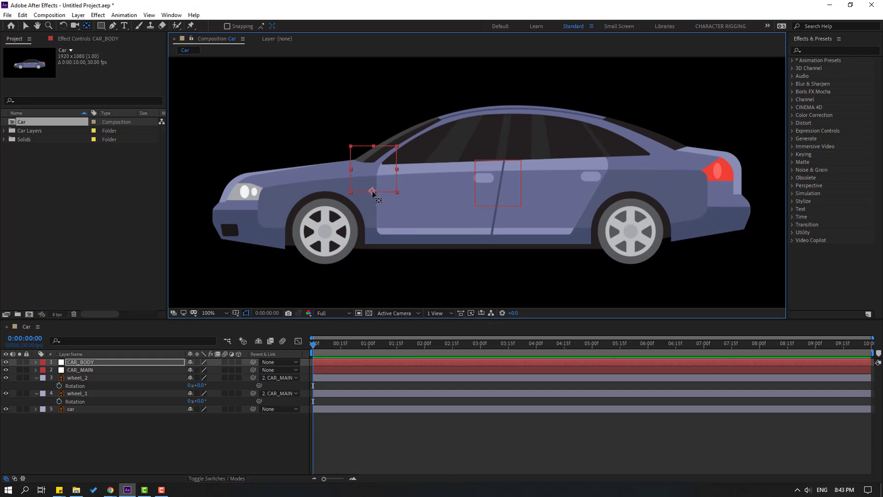
click(26, 26)
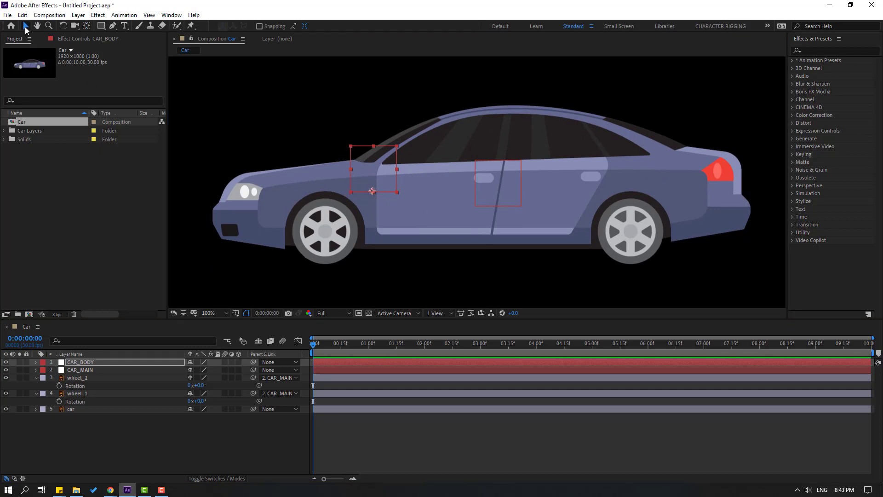
drag(385, 177, 502, 233)
click(104, 437)
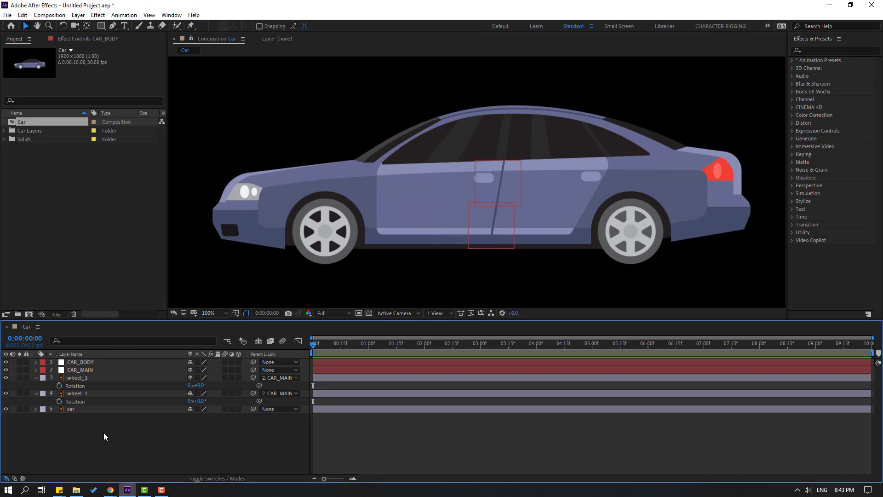
Step: Parent the car layer to CAR_BODY
click(76, 410)
click(6, 409)
click(6, 409)
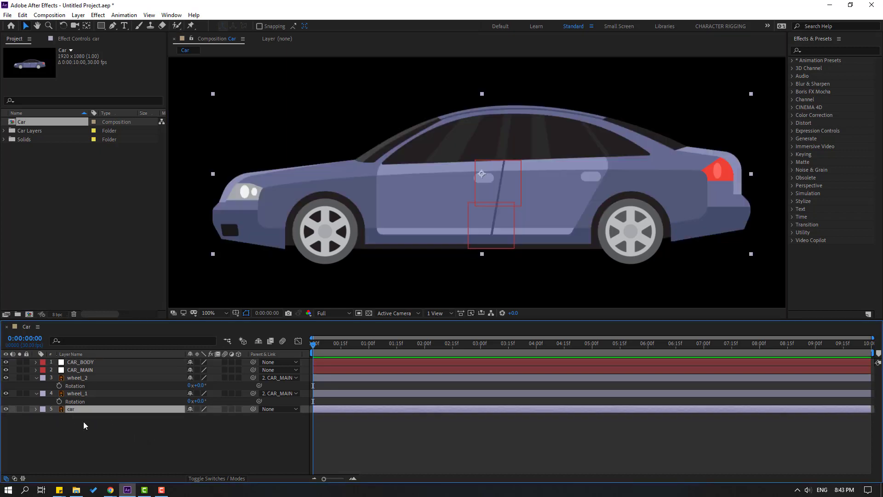
drag(253, 409, 78, 365)
click(73, 444)
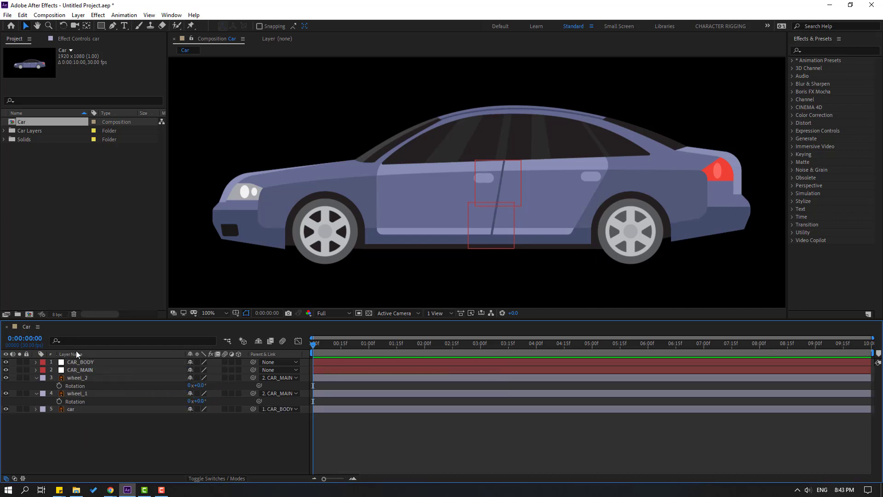
Step: Parent CAR_BODY to CAR_MAIN and test-move CAR_MAIN to check the whole car follows
click(80, 362)
drag(253, 362, 81, 369)
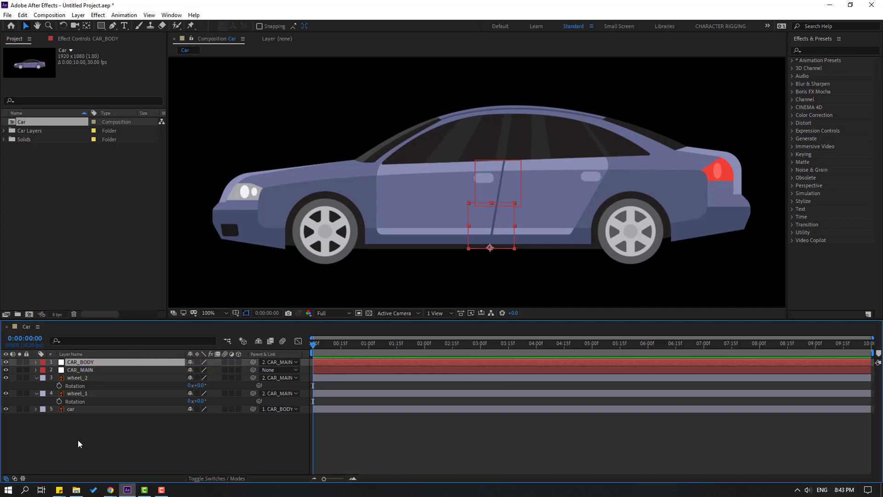
click(81, 371)
drag(509, 197, 493, 210)
click(111, 418)
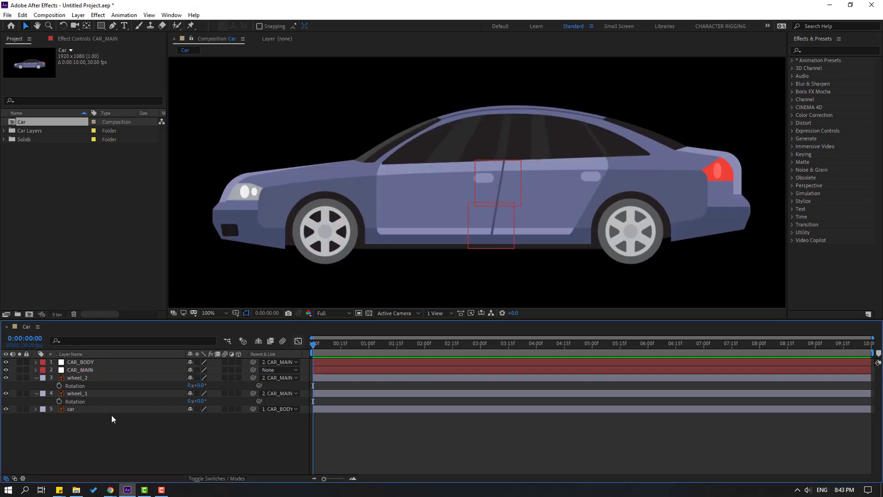
Step: Drive wheel_2's Rotation with an expression linked to CAR_MAIN's X position
click(82, 371)
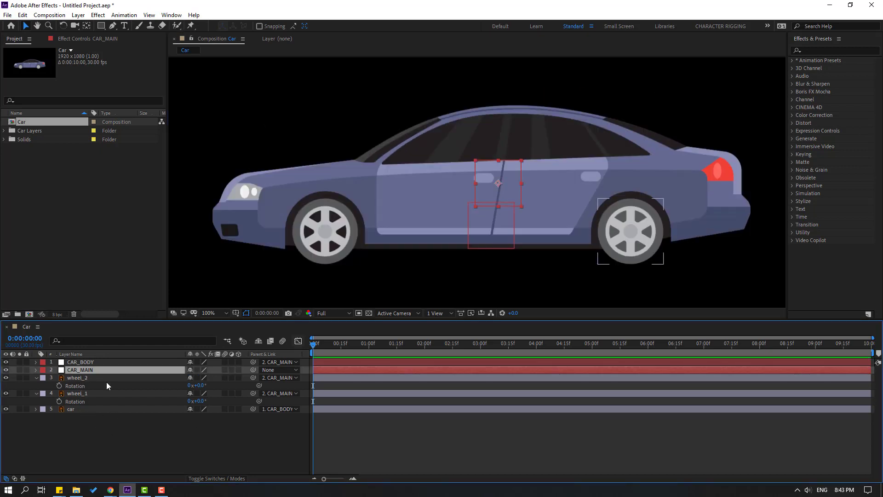
key(p)
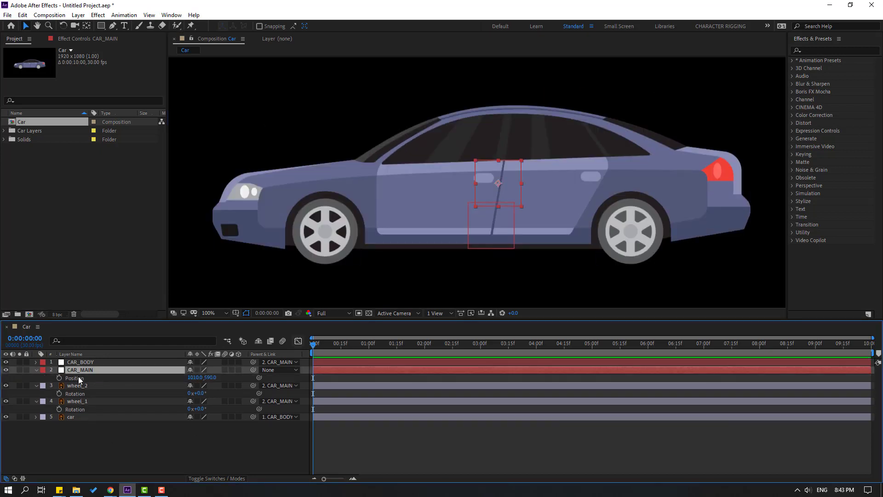
click(89, 448)
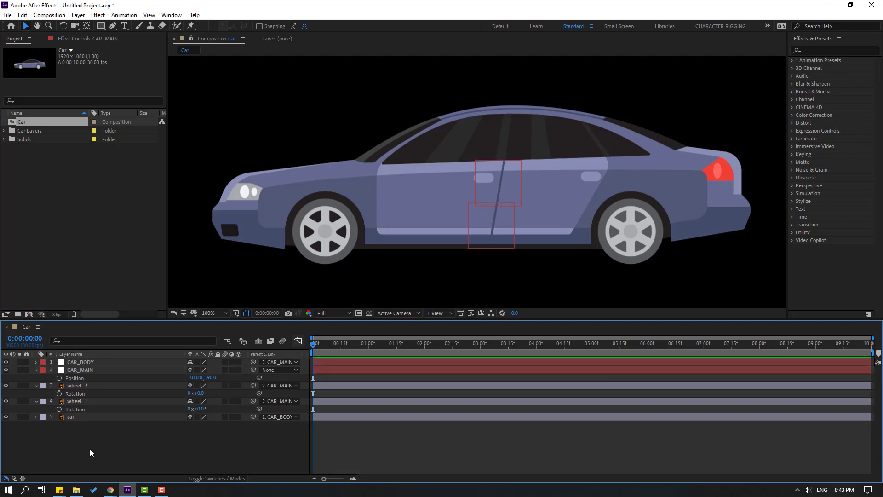
alt+click(58, 394)
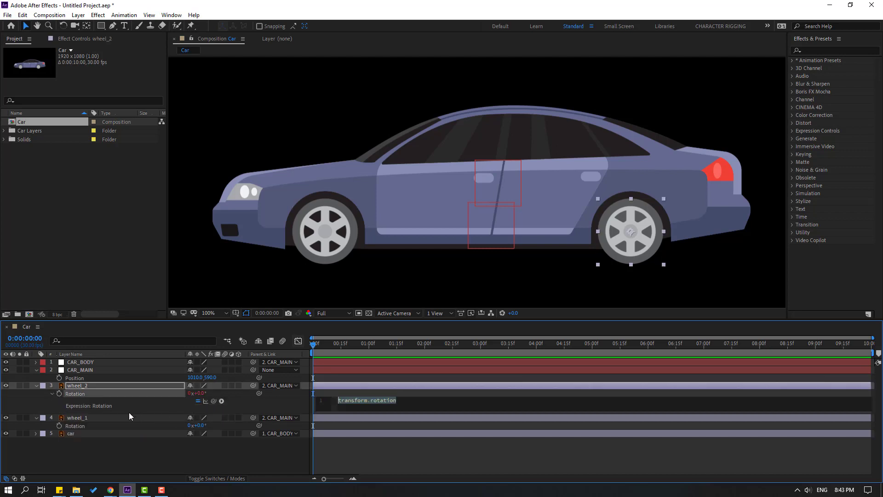
drag(214, 401, 73, 377)
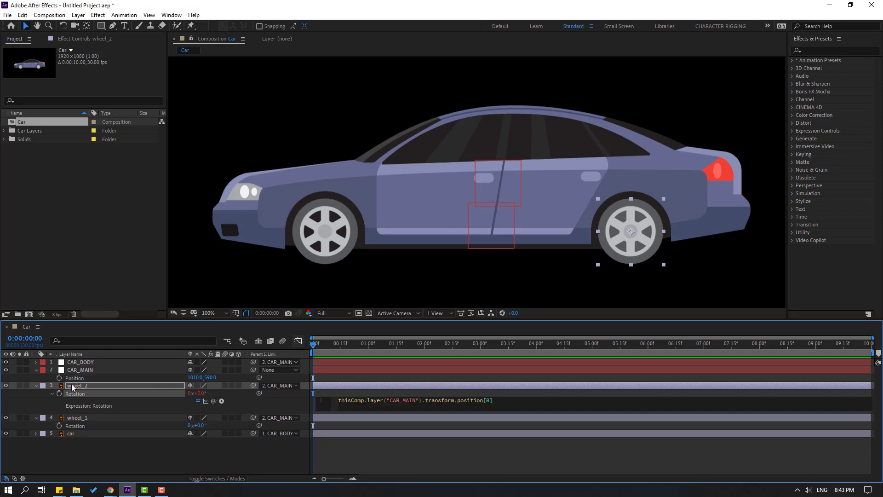
click(30, 397)
click(68, 443)
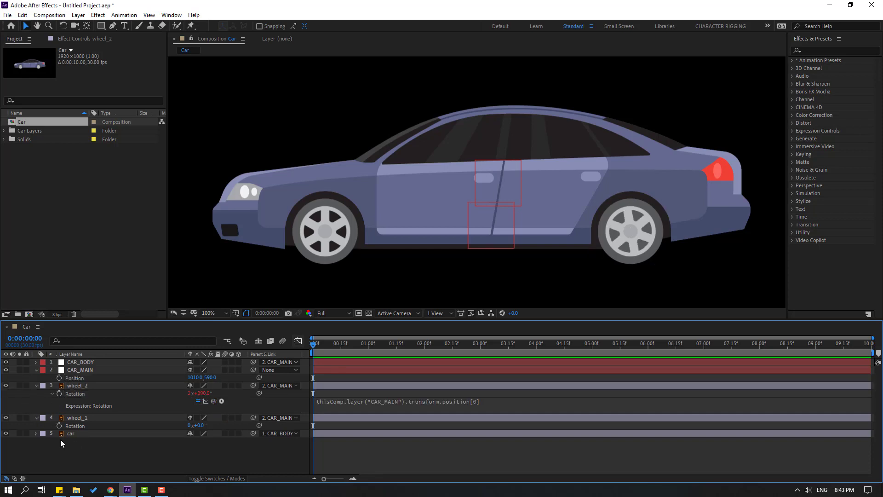
Step: Give wheel_1's Rotation the same expression linked to CAR_MAIN's X position
click(60, 426)
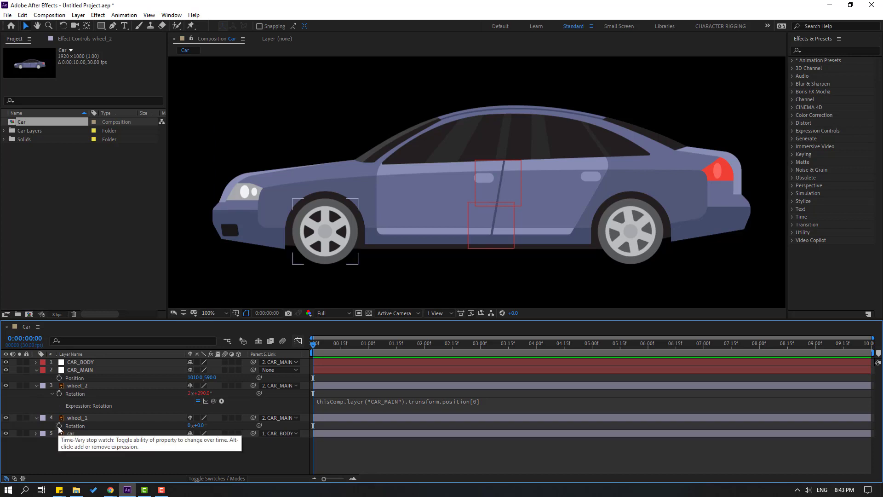
alt+click(58, 426)
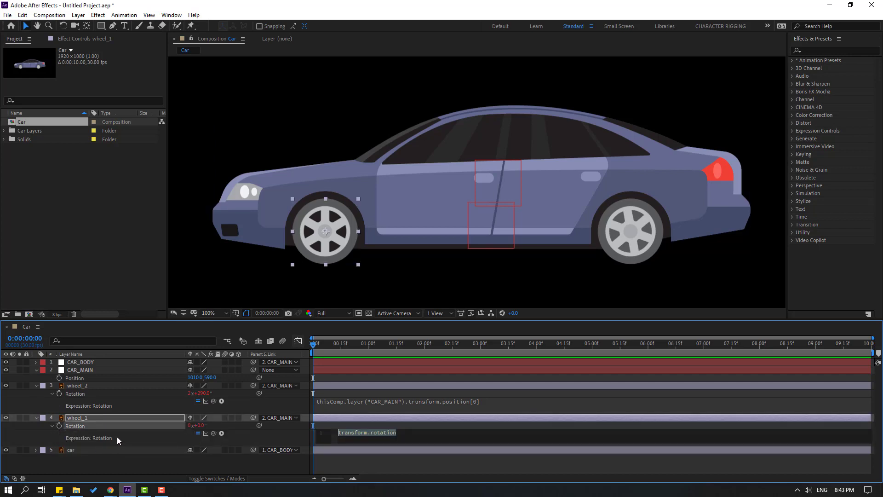
drag(214, 432, 74, 379)
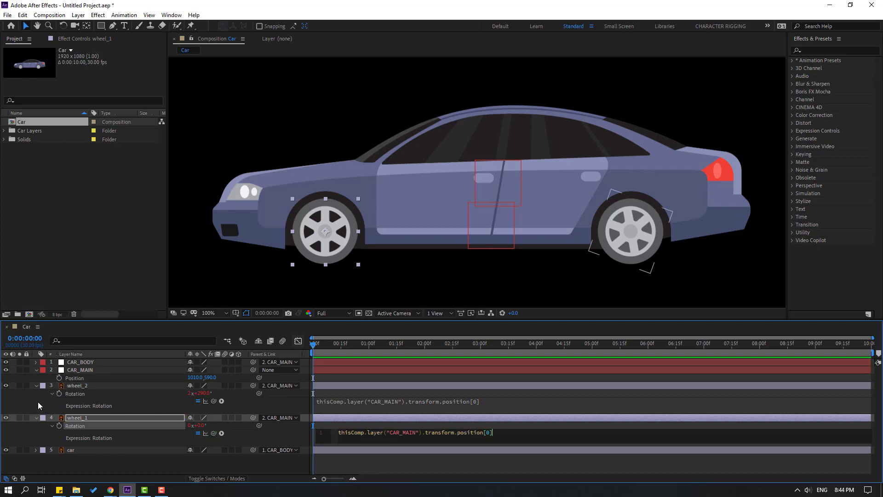
click(38, 401)
click(36, 417)
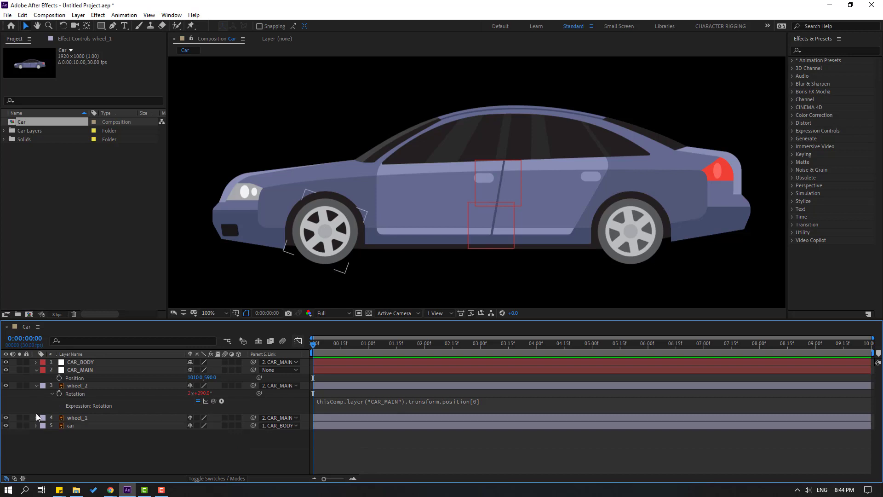
click(35, 387)
click(36, 387)
click(53, 464)
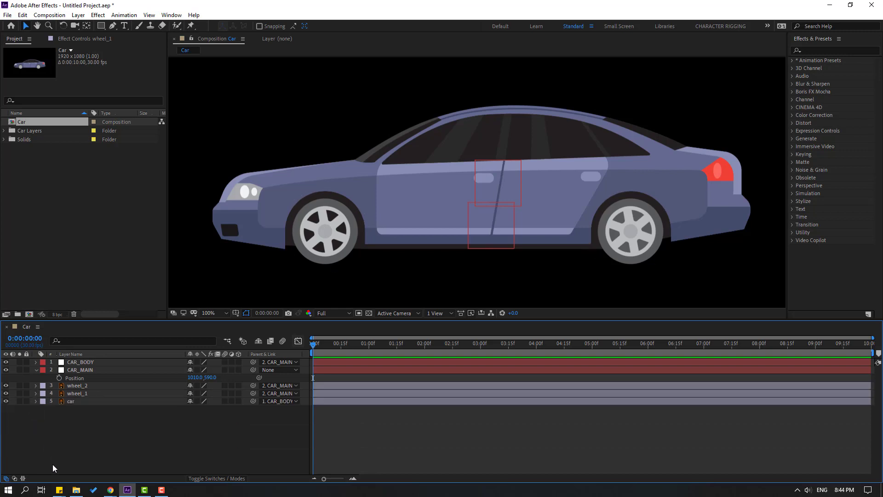
click(76, 369)
drag(194, 377, 203, 393)
scroll(523, 212, down, 2)
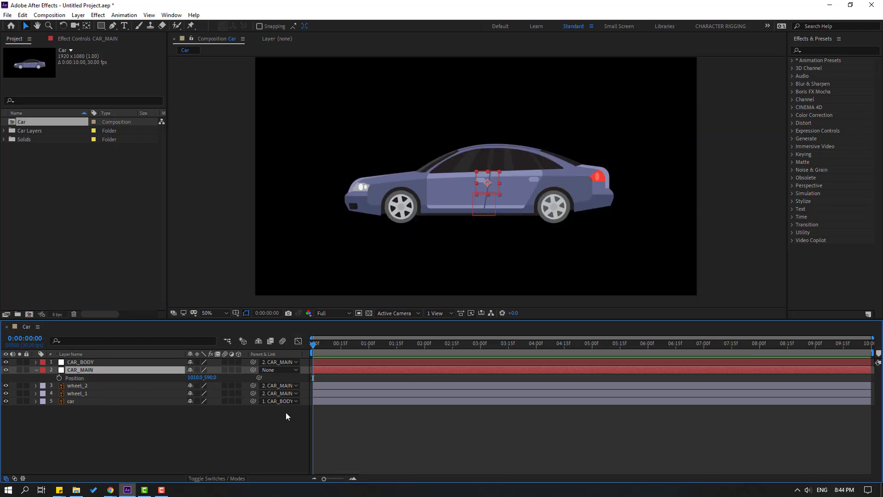
Step: Keyframe CAR_BODY's Position at 0:00 and lower it to Y 199 at 0:10
click(36, 370)
click(76, 362)
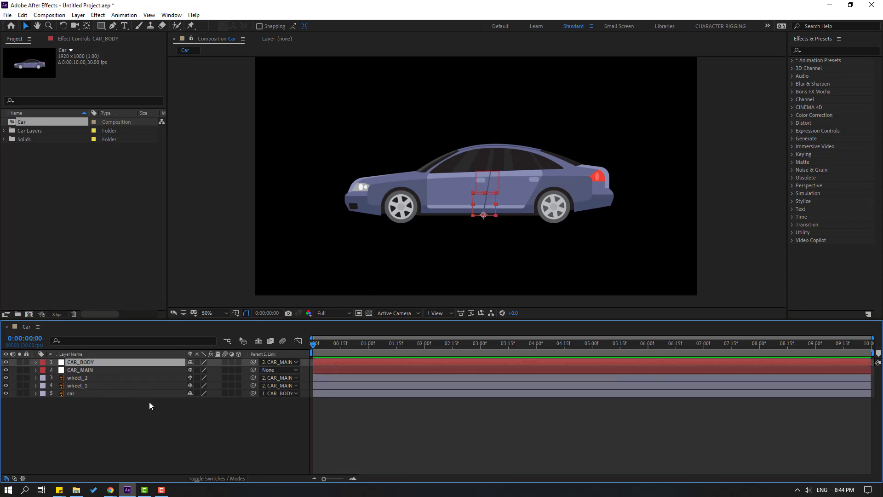
key(p)
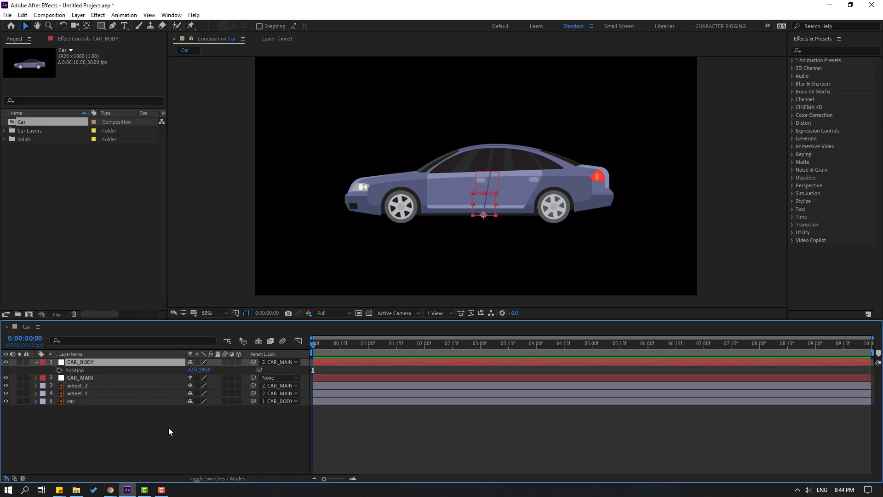
click(59, 369)
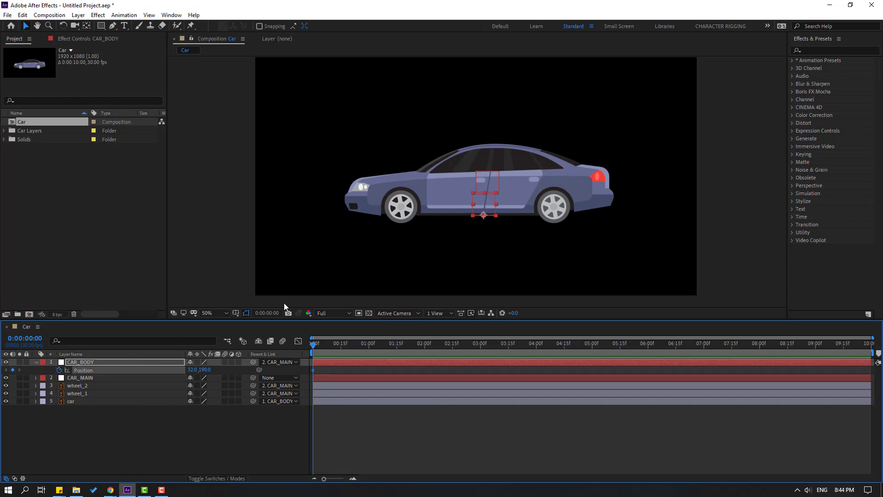
key(shift+Page_Down)
key(period)
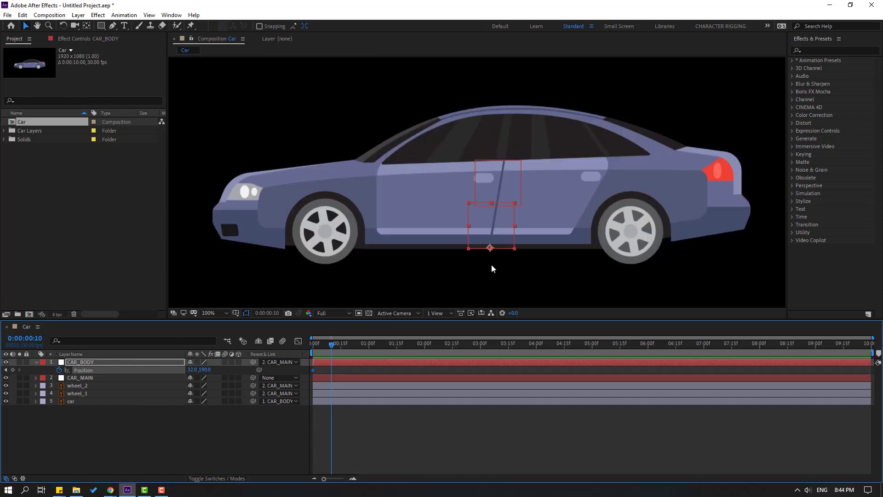
drag(207, 369, 217, 370)
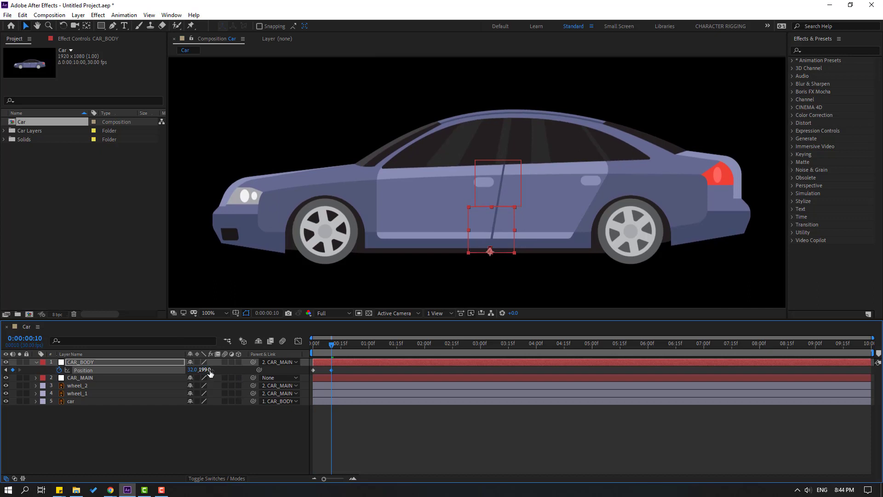
Step: Copy the starting position to 0:20 and apply Easy Ease to the bounce keyframes
key(shift+Page_Down)
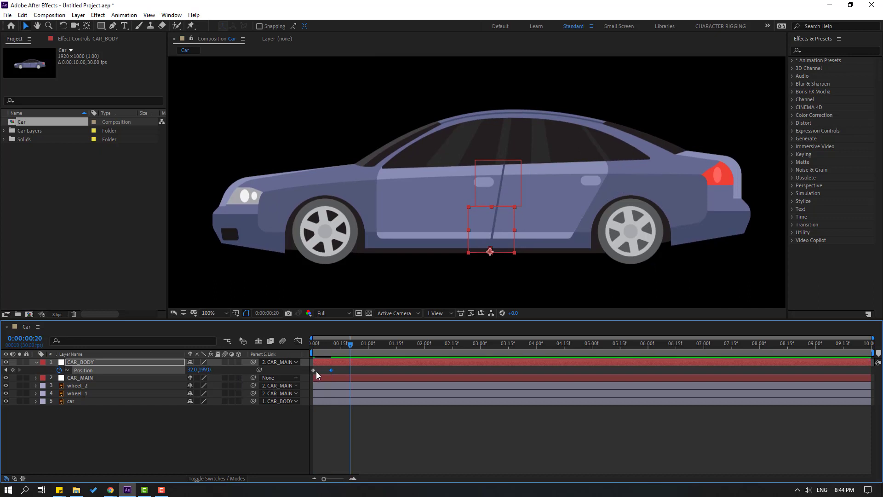
click(314, 369)
key(ctrl+v)
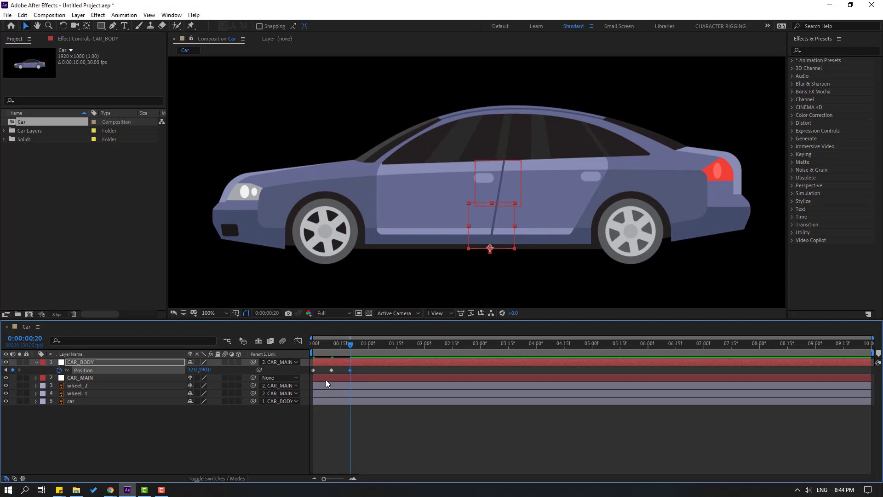
right_click(313, 370)
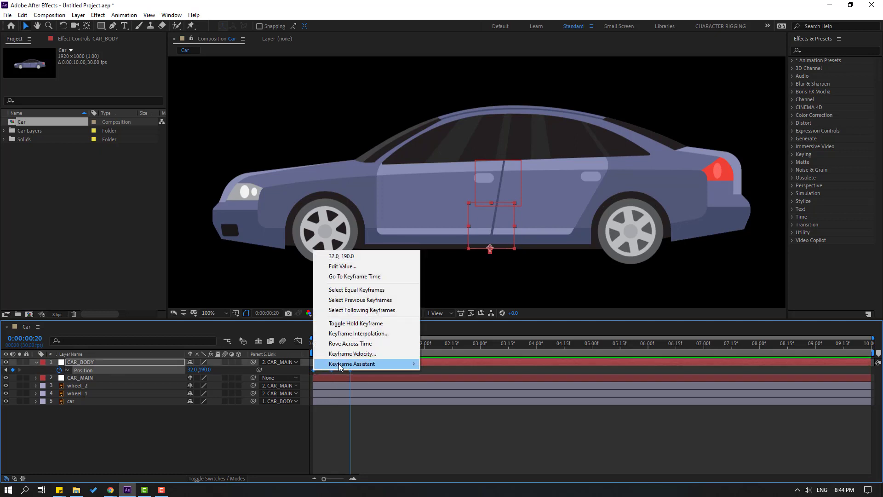
mouse_move(343, 364)
click(440, 394)
drag(350, 344, 312, 352)
click(149, 434)
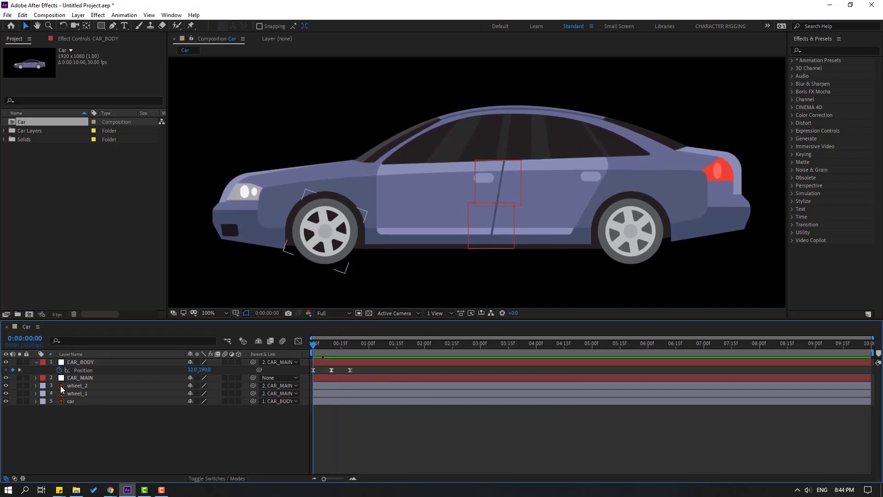
Step: Add a loopOutDuration(type = "cycle", duration = 0) expression to CAR_BODY's Position
alt+click(59, 371)
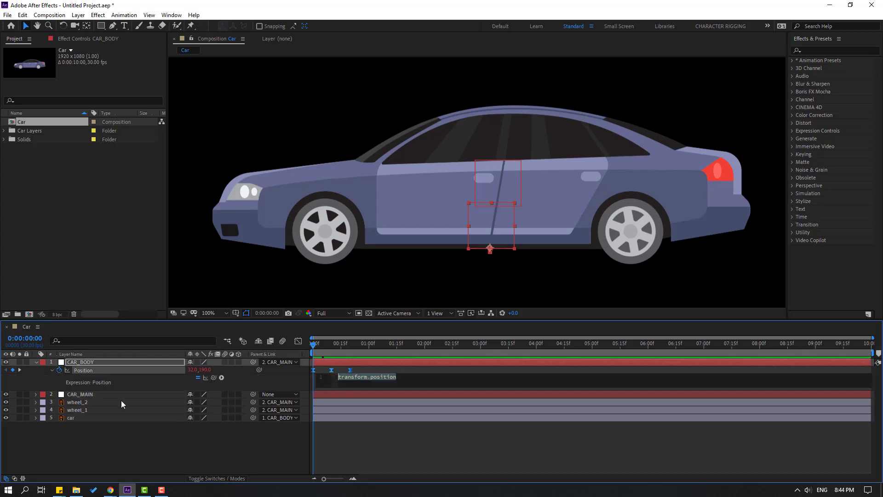
click(221, 377)
mouse_move(252, 330)
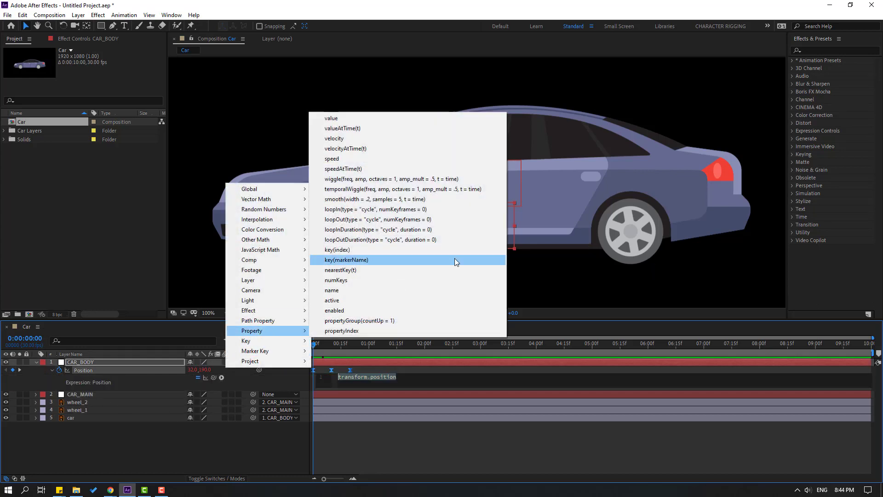
click(420, 239)
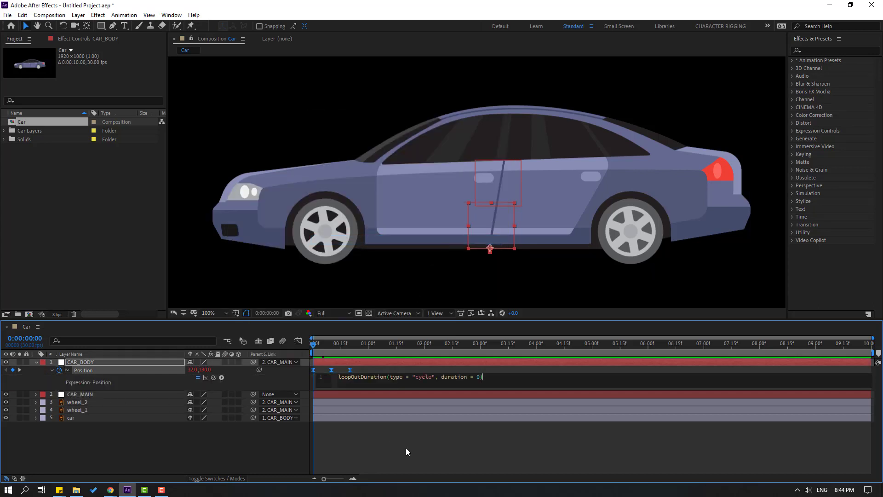
click(390, 444)
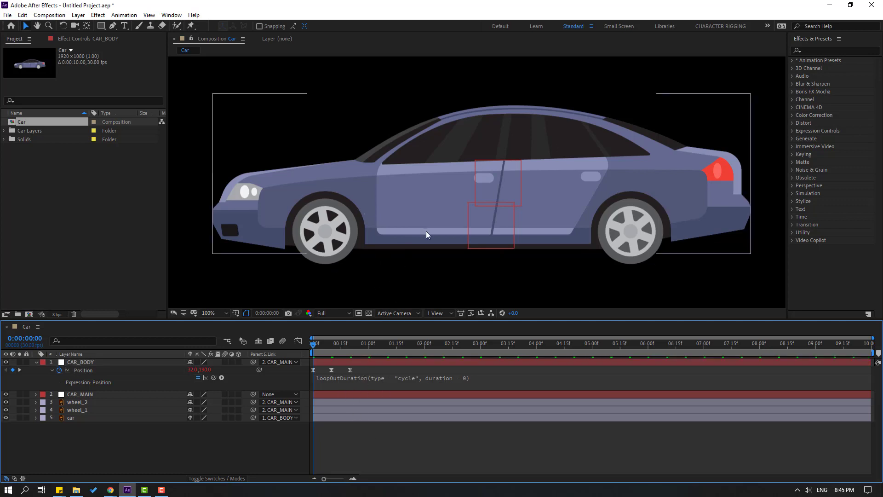
Step: Preview the looping bounce at 50% view, then stop playback and select CAR_BODY
key(comma)
key(space)
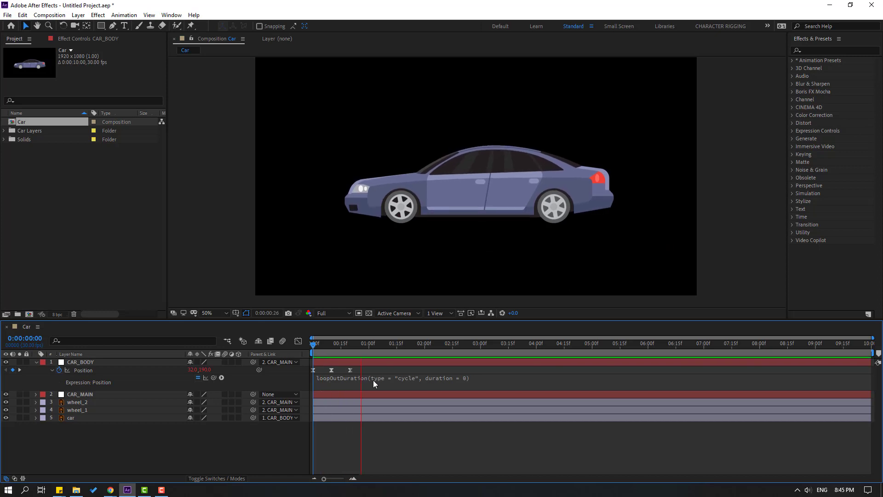
key(space)
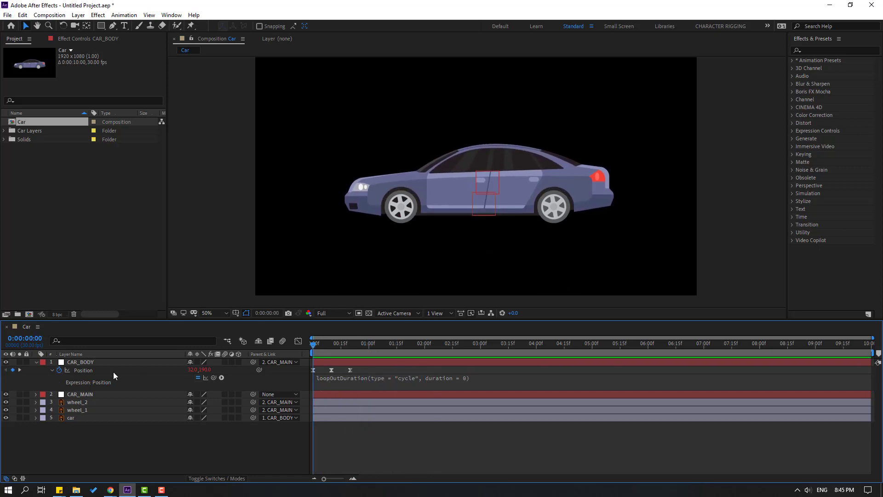
click(73, 363)
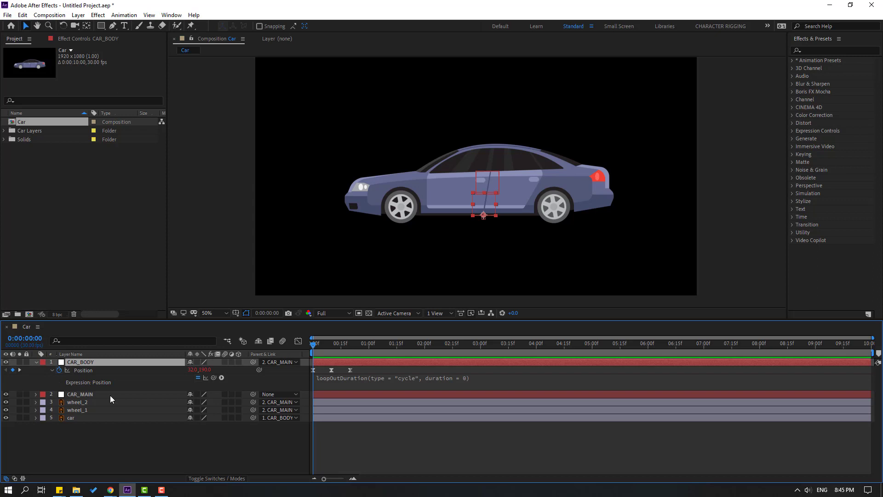
Step: Reveal CAR_BODY's Rotation and set it to 1° at frame 0
key(shift+r)
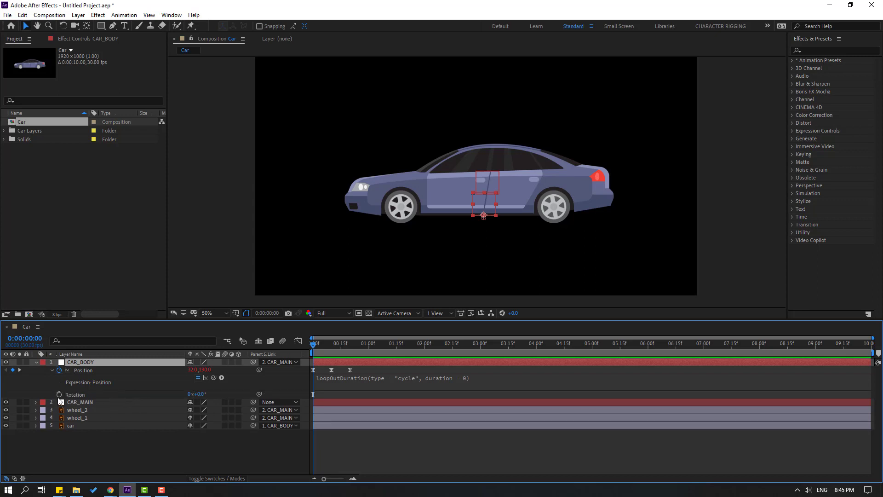
click(212, 394)
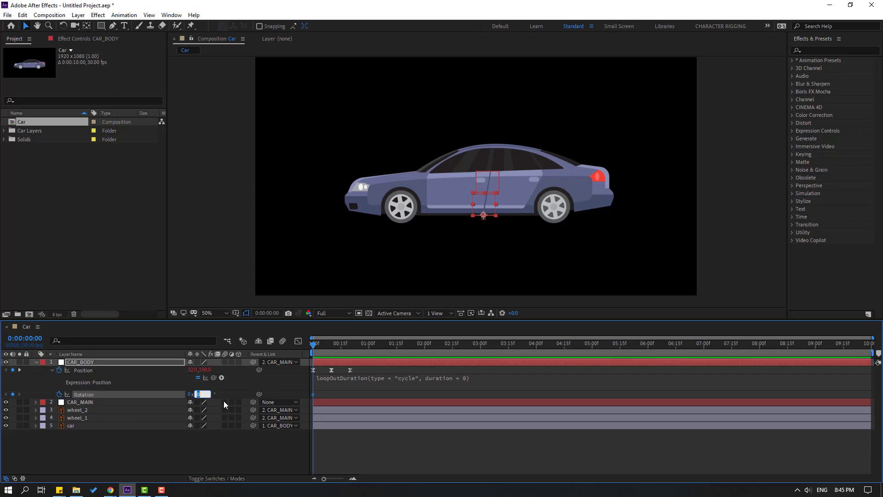
text(2)
key(Return)
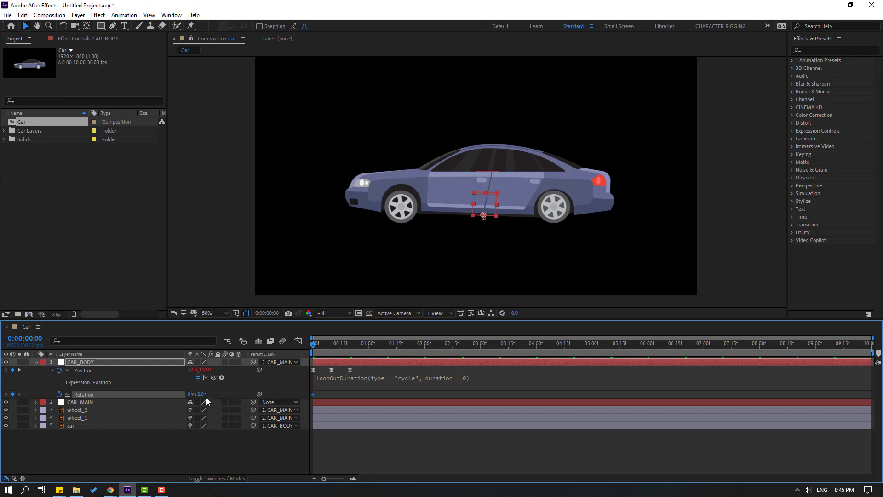
click(205, 395)
text(1)
key(Return)
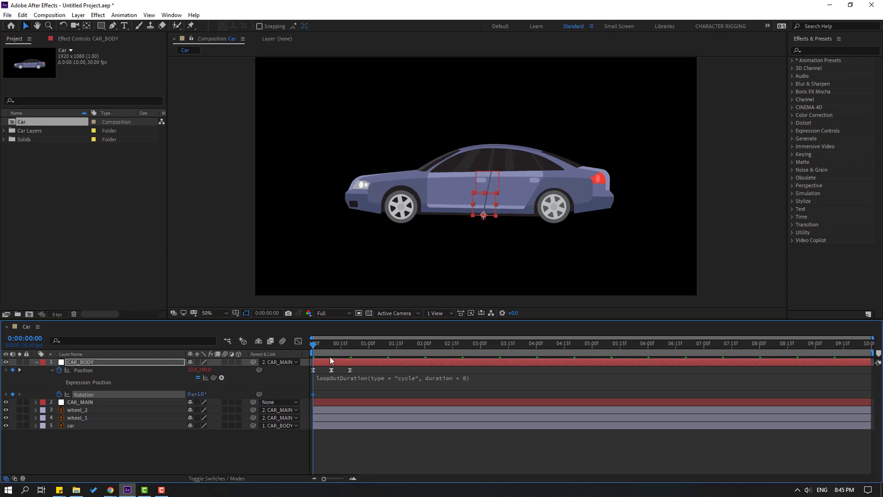
Step: Key the Rotation at -1° on frame 10 and back to +1° on frame 20
drag(317, 344, 330, 345)
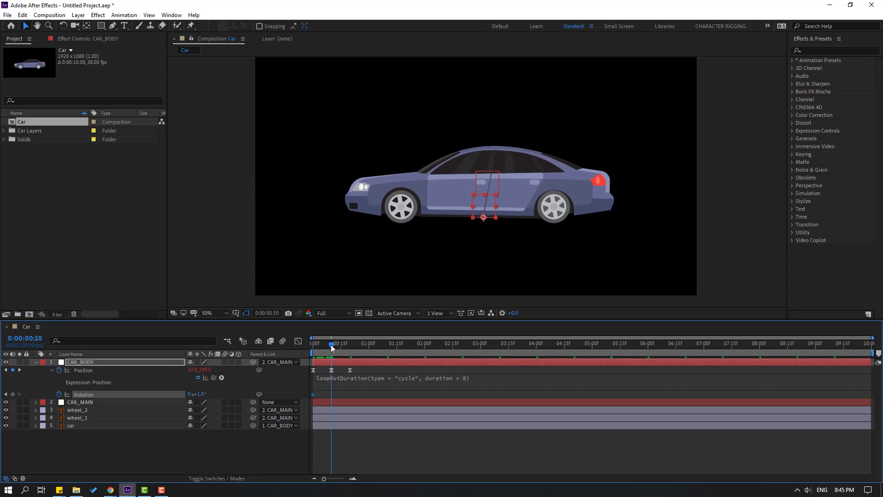
click(199, 395)
text(-1)
key(Return)
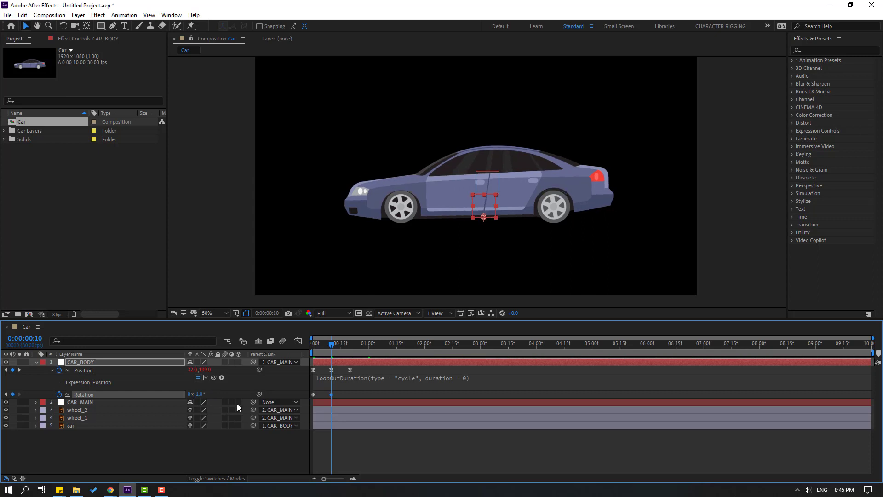
drag(335, 353, 349, 346)
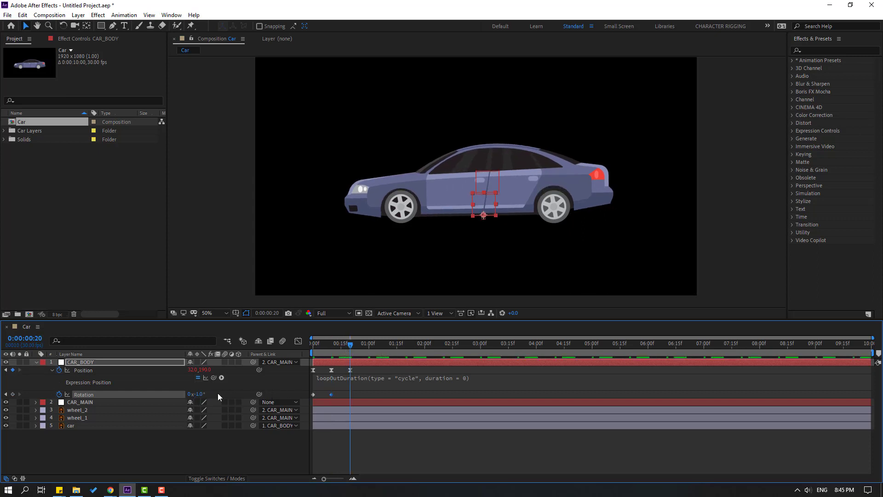
drag(199, 395, 200, 394)
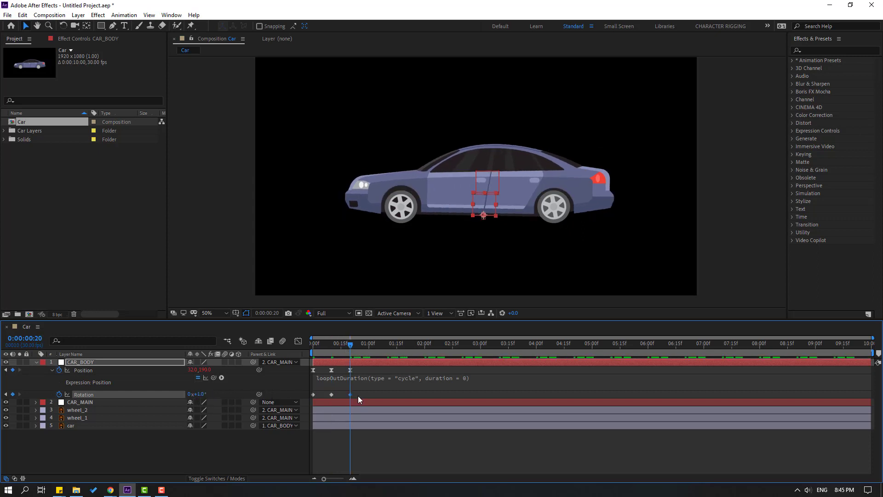
Step: Apply Easy Ease to the Rotation keyframes and preview the tilt
right_click(313, 395)
mouse_move(325, 394)
click(476, 419)
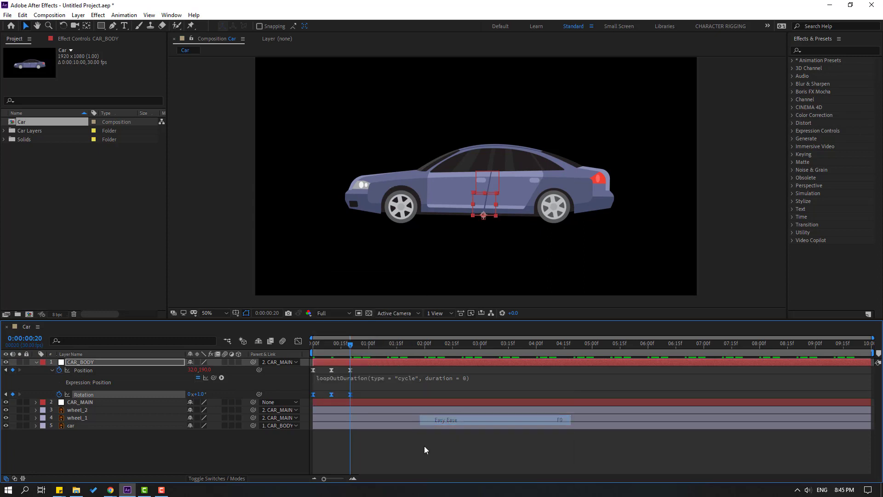
key(space)
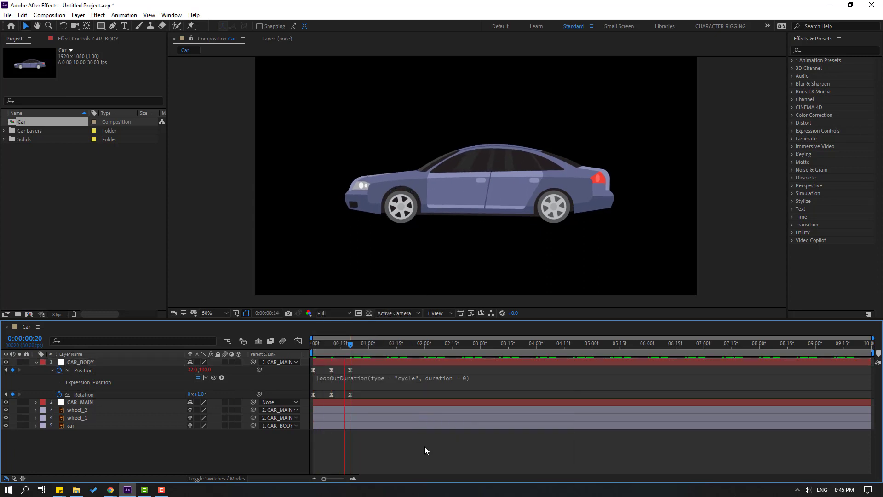
click(333, 346)
drag(332, 347, 312, 347)
Step: Change the frame-20 Rotation keyframe to 0.5°
mouse_move(363, 346)
mouse_down()
mouse_move(372, 346)
mouse_move(350, 346)
mouse_up()
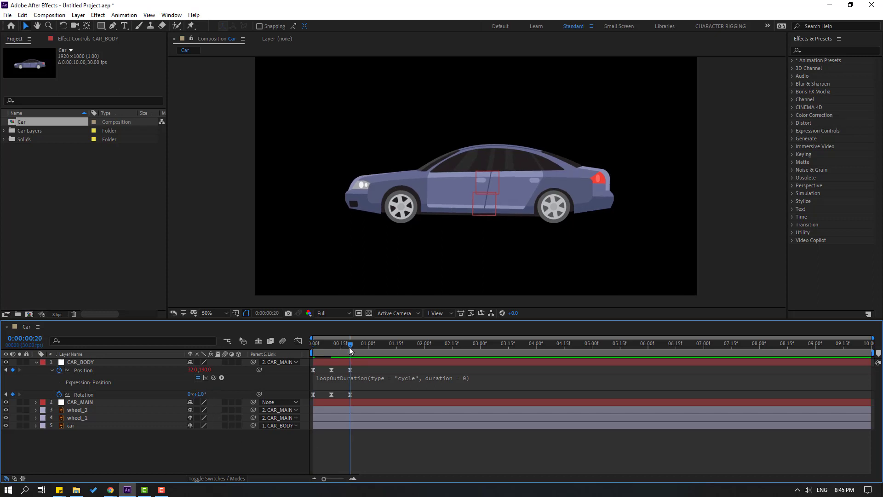
click(201, 395)
text(0.5)
key(Return)
Step: Change the frame-10 Rotation keyframe to -0.5° and preview the softer tilt
click(330, 344)
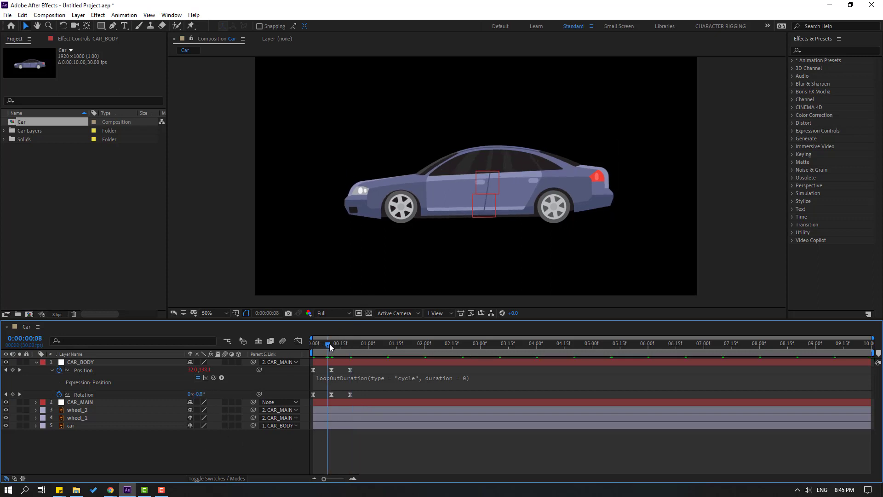
click(332, 394)
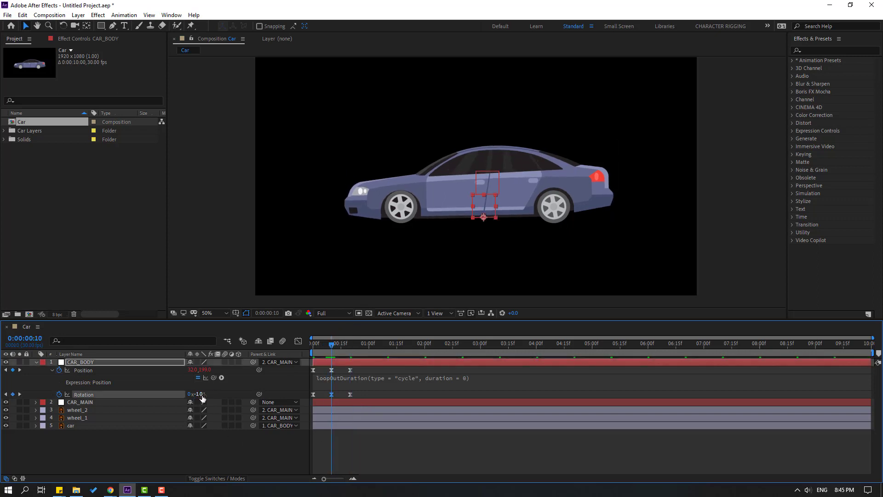
click(203, 394)
text(-)
text(0.5)
click(246, 457)
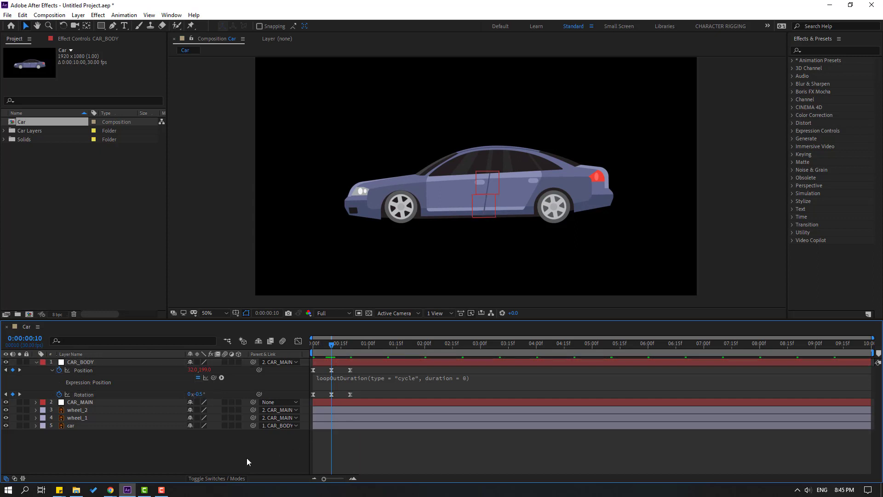
key(space)
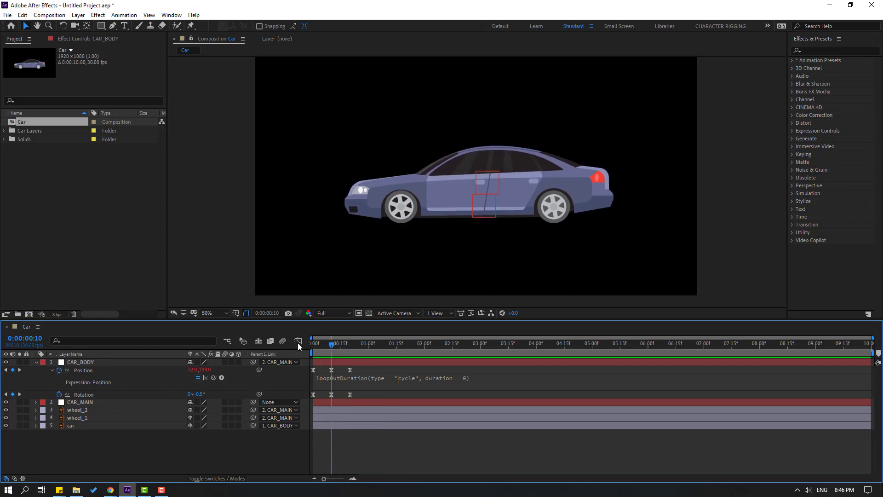
drag(324, 344, 313, 343)
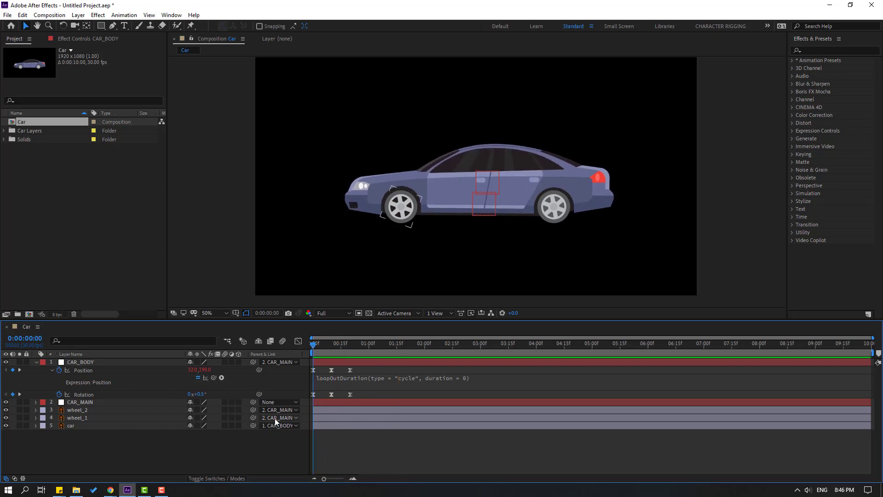
Step: Add a loopOutDuration expression to CAR_BODY's Rotation so the tilt cycles, then preview it
alt+click(60, 394)
click(221, 401)
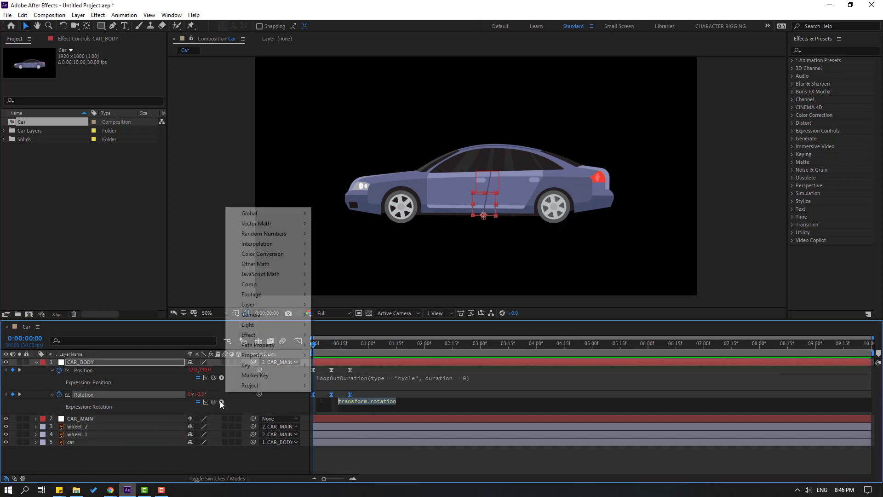
mouse_move(270, 360)
click(449, 262)
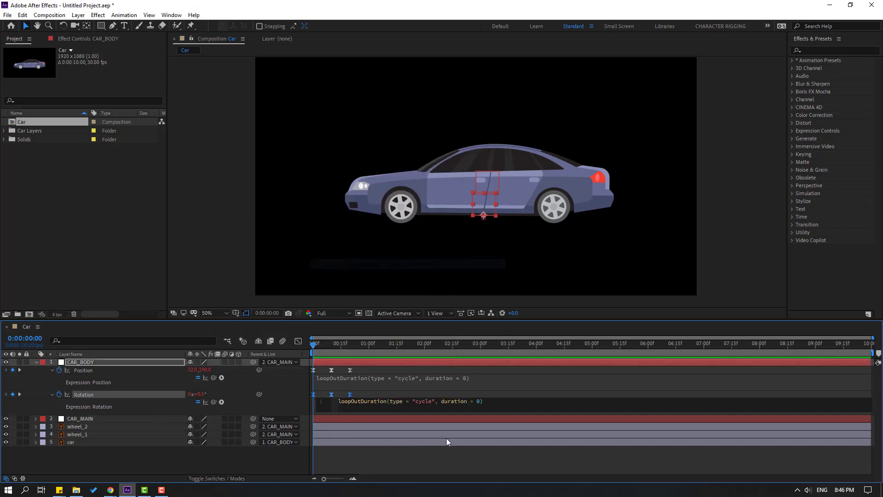
click(418, 455)
key(space)
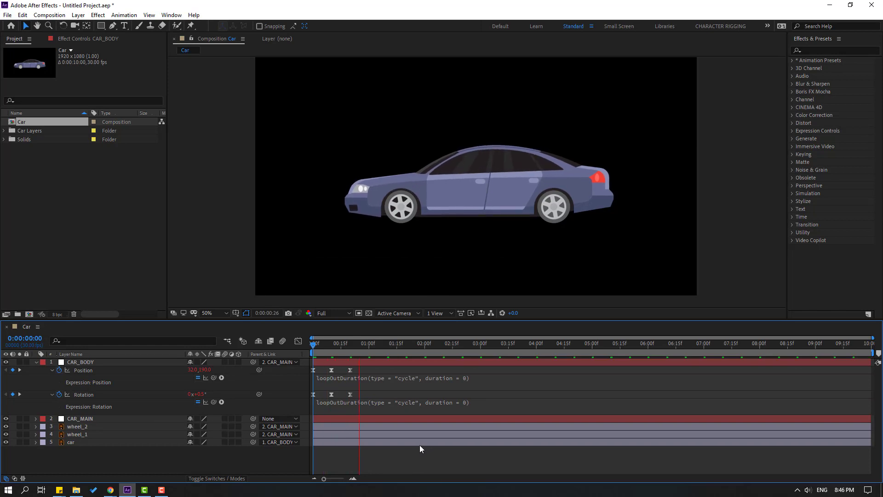
key(space)
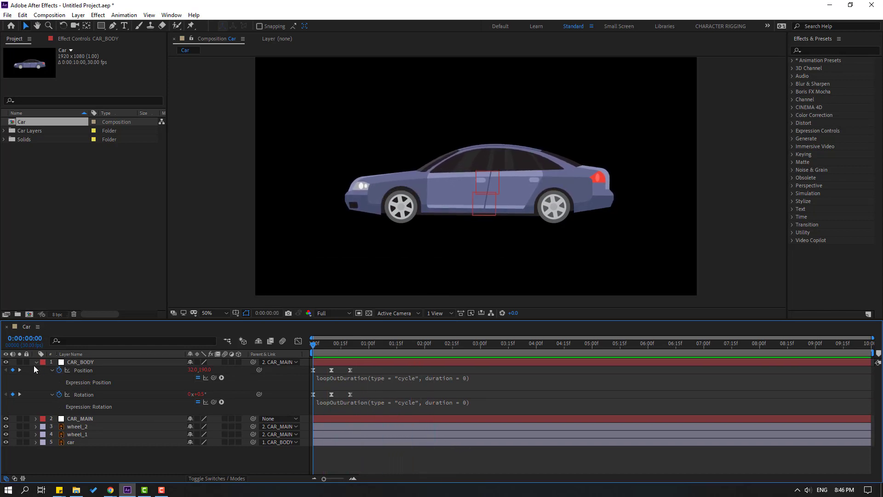
click(36, 363)
Step: Keyframe CAR_MAIN's Position at 0:00 with X 2581, off the right edge
click(84, 370)
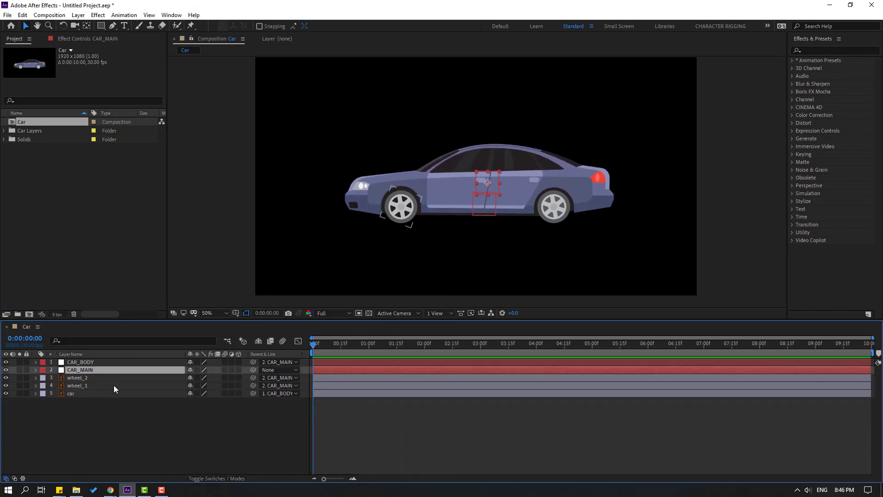
key(p)
drag(191, 380, 882, 375)
click(59, 378)
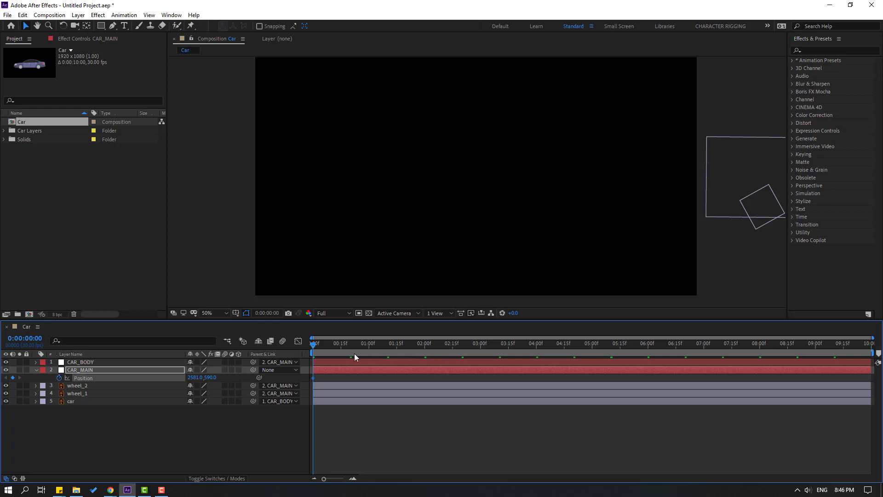
Step: At 6:00, set CAR_MAIN's X to -569, off the left edge, and preview the drive
drag(348, 346, 647, 357)
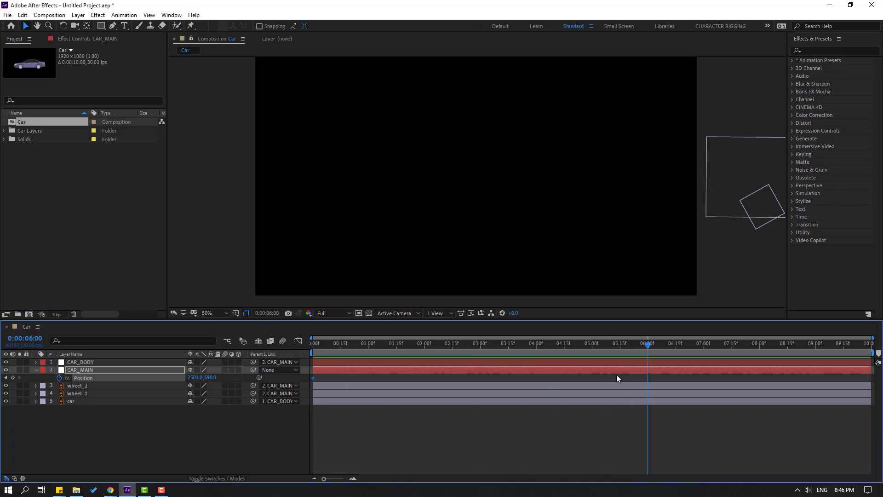
drag(198, 378, 45, 378)
click(405, 435)
key(space)
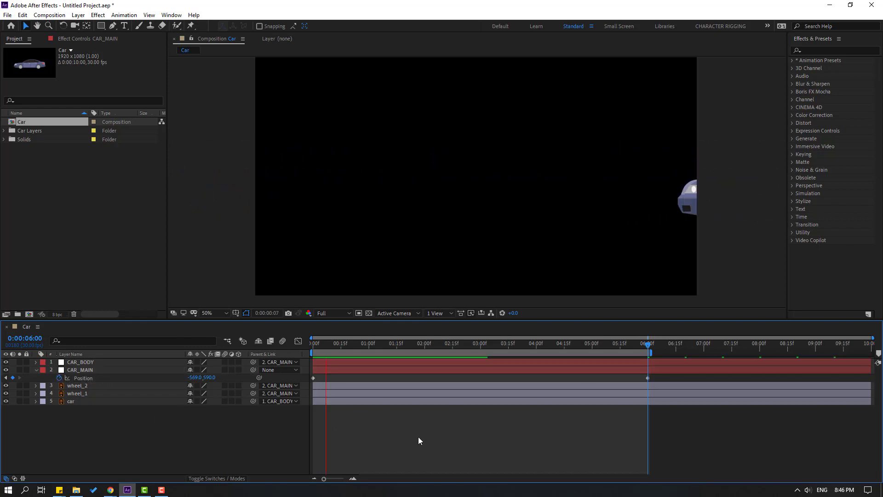